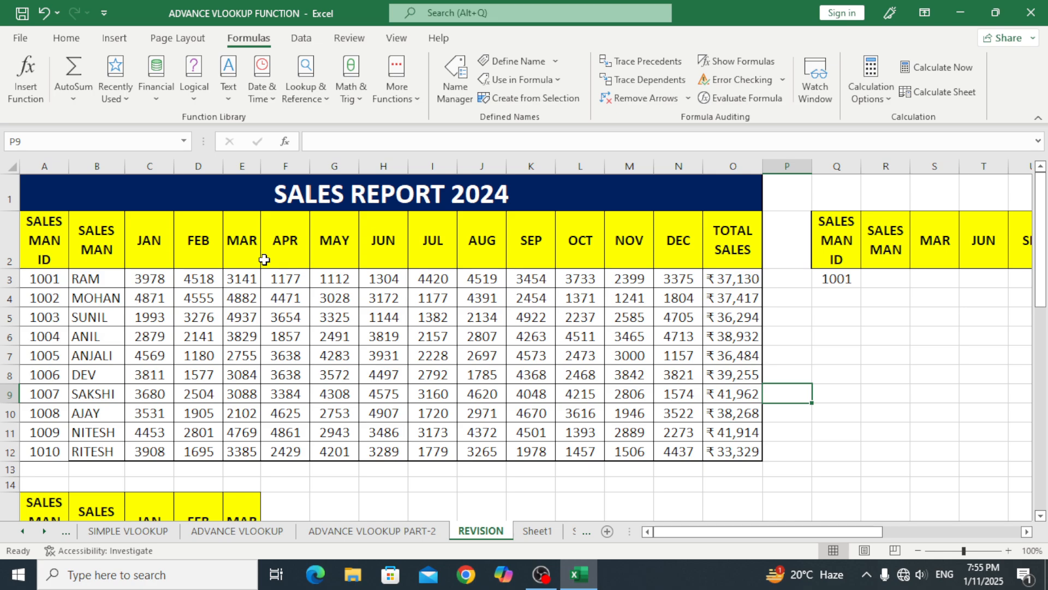
Examine the title and the column headings of the Sales Report 2024 table, from salesman ID through the months to total sales
{"action": "left_click", "coordinate": [309, 203]}
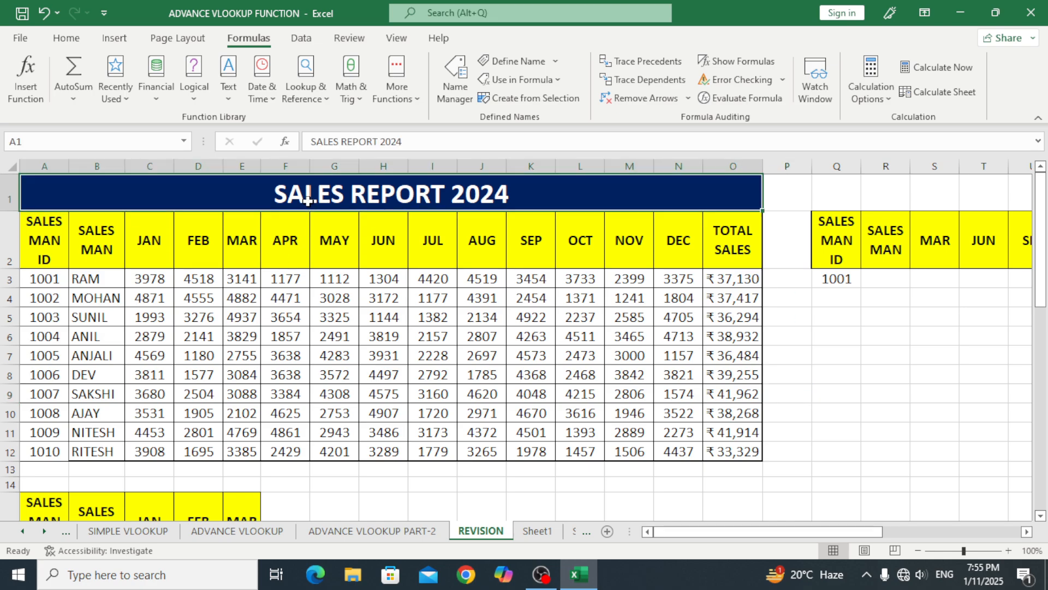
{"action": "left_click", "coordinate": [303, 257]}
{"action": "left_click", "coordinate": [298, 205]}
{"action": "left_click", "coordinate": [290, 248]}
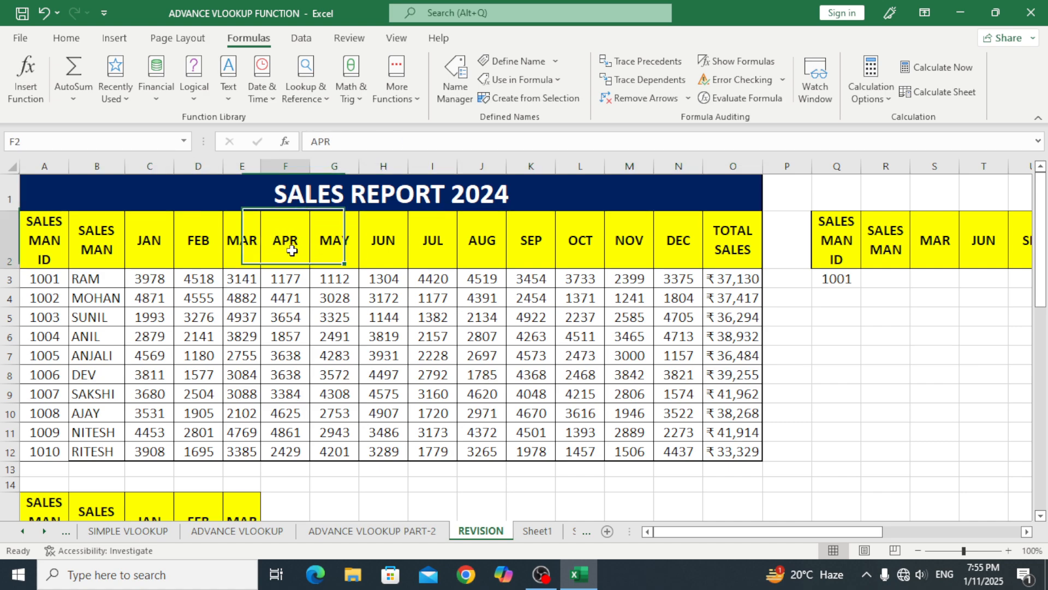
{"action": "left_click", "coordinate": [243, 243]}
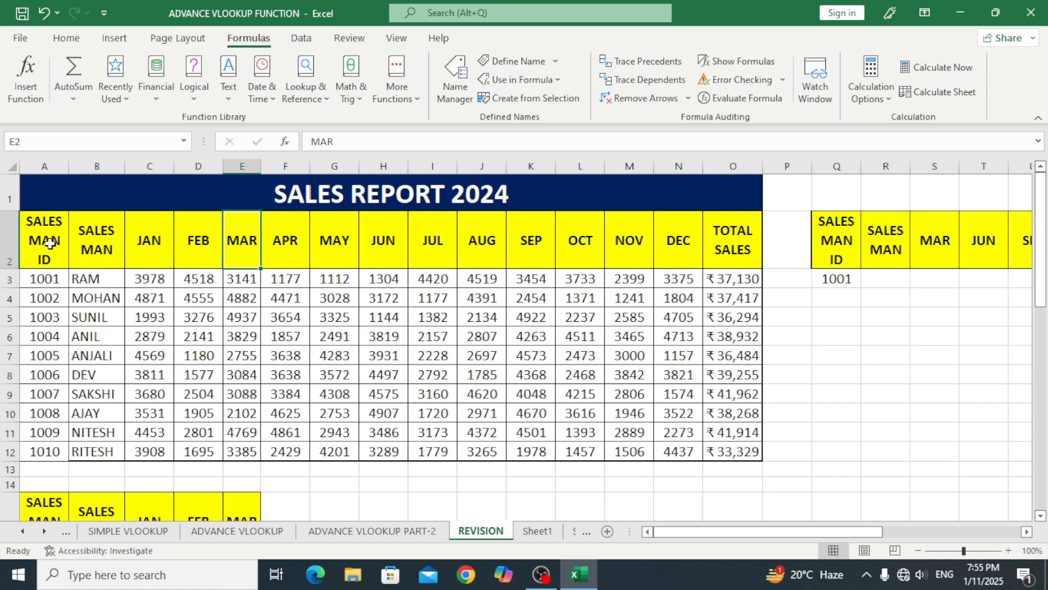
{"action": "left_click_drag", "start_coordinate": [51, 244], "coordinate": [77, 300]}
{"action": "left_click", "coordinate": [281, 200]}
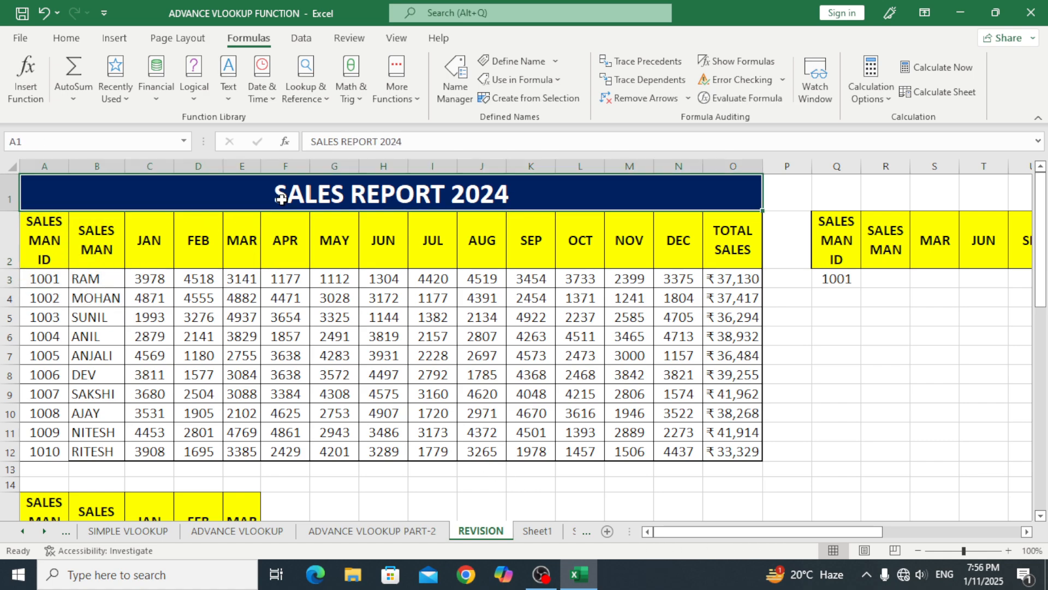
{"action": "left_click", "coordinate": [54, 242]}
{"action": "left_click", "coordinate": [85, 243]}
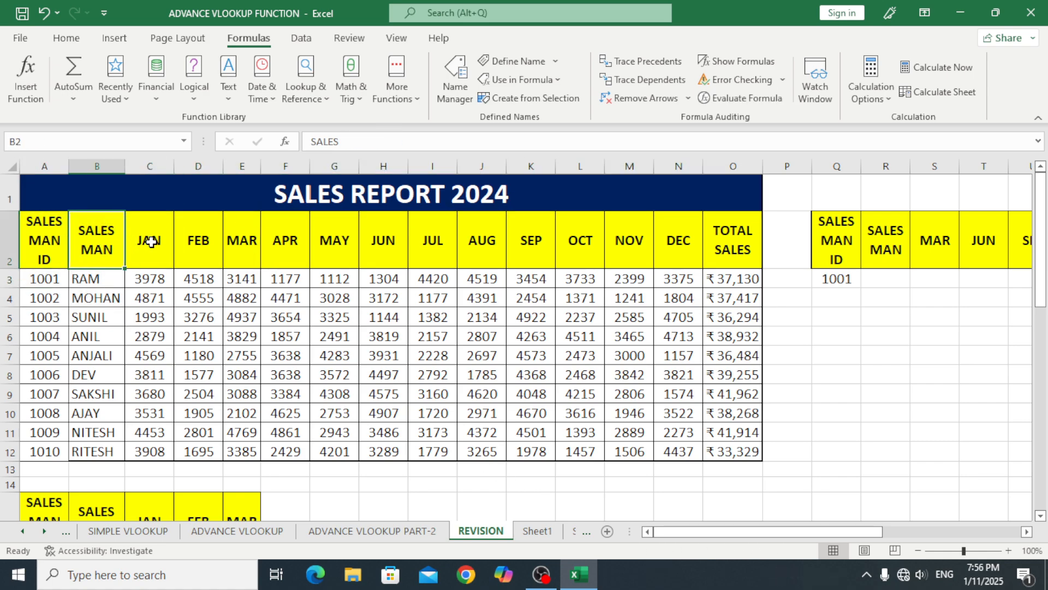
{"action": "left_click_drag", "start_coordinate": [148, 243], "coordinate": [626, 244]}
{"action": "left_click", "coordinate": [660, 244]}
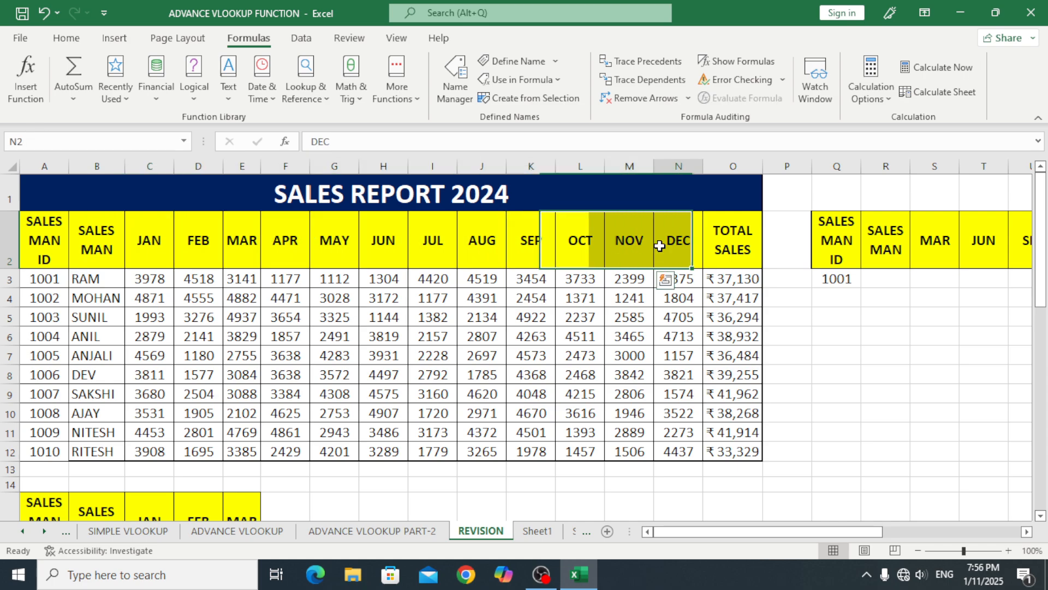
{"action": "left_click_drag", "start_coordinate": [731, 242], "coordinate": [732, 453]}
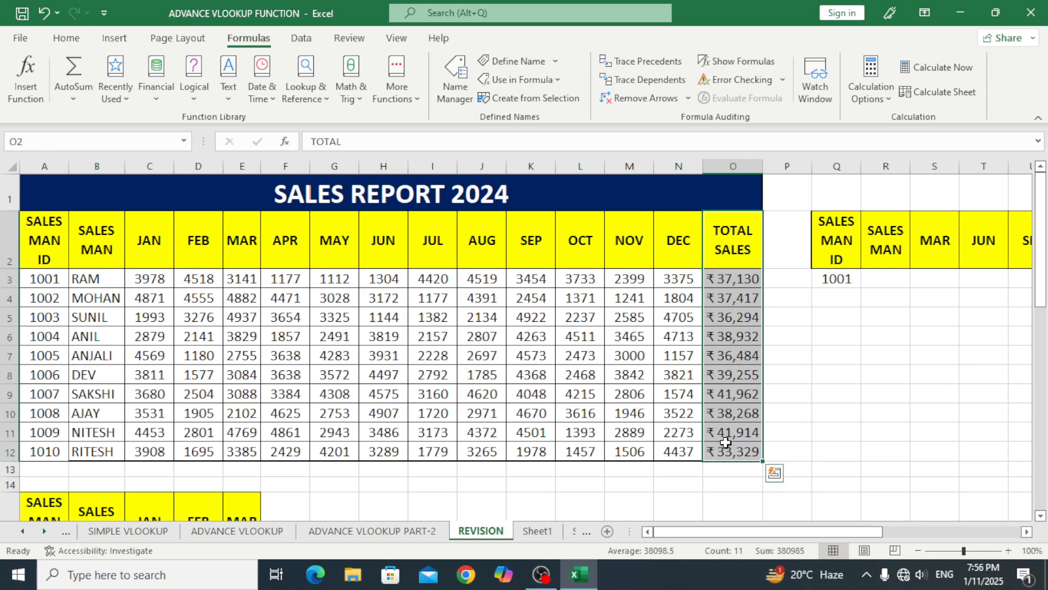
{"action": "left_click", "coordinate": [45, 236]}
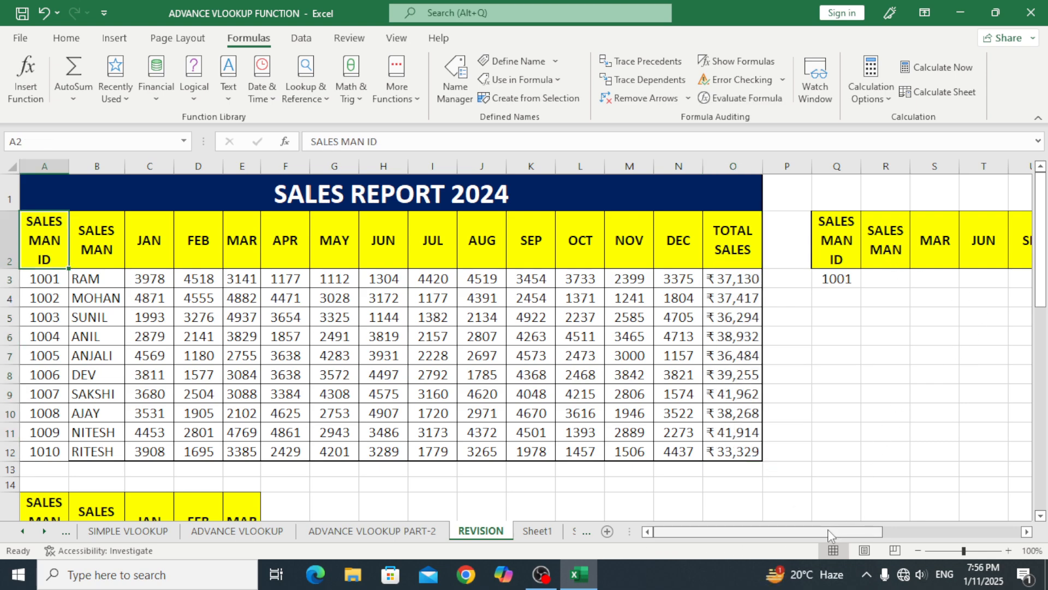
Examine the headings and empty result cells of the lookup table in Q2:W3, from salesman ID to total sales
{"action": "left_click_drag", "start_coordinate": [827, 529], "coordinate": [895, 532]}
{"action": "left_click_drag", "start_coordinate": [983, 531], "coordinate": [983, 530]}
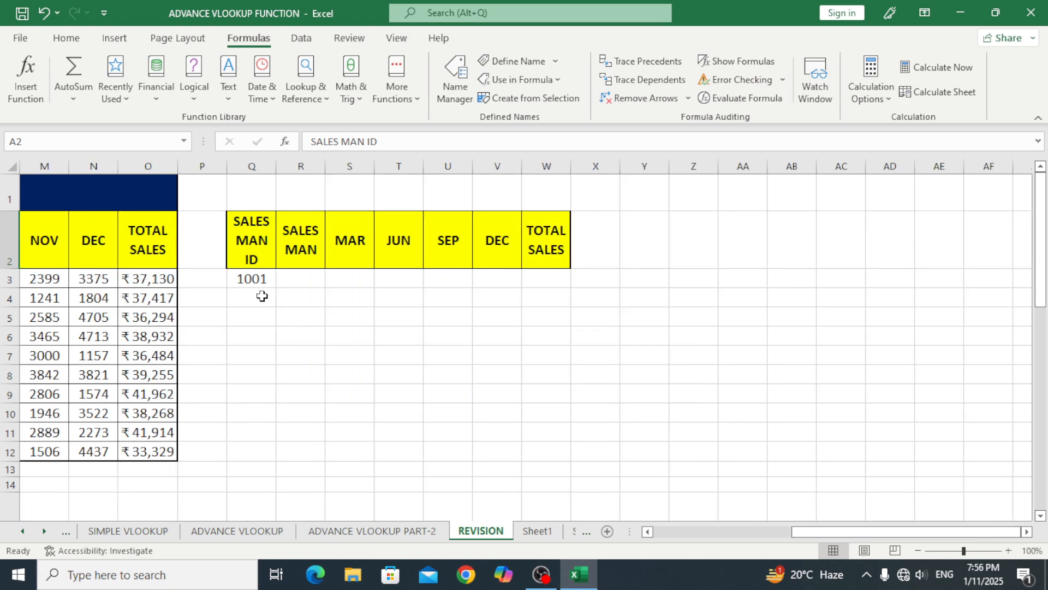
{"action": "left_click", "coordinate": [249, 241]}
{"action": "left_click", "coordinate": [246, 280]}
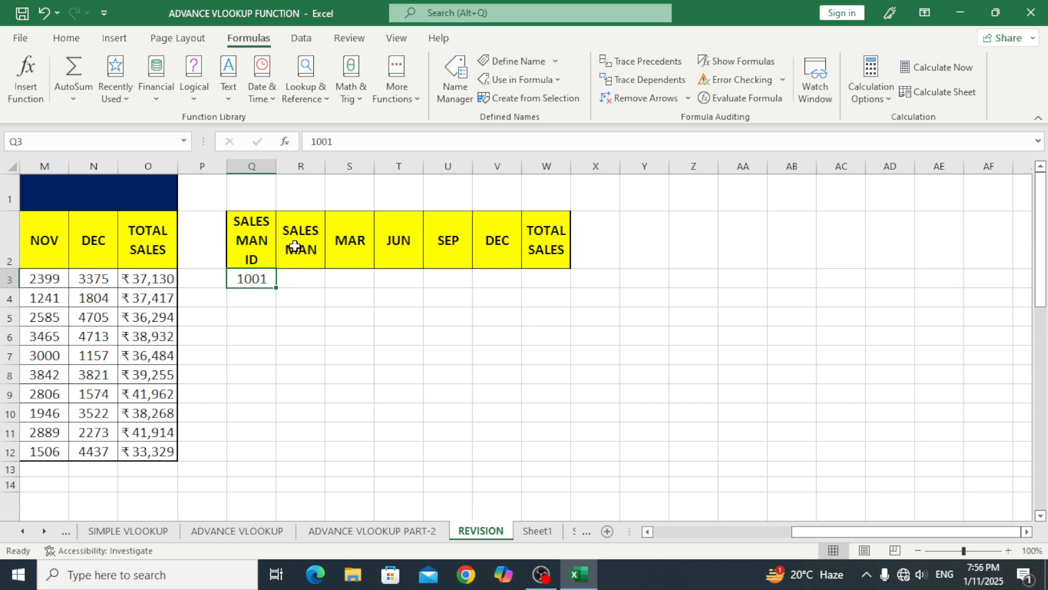
{"action": "left_click", "coordinate": [297, 279]}
{"action": "left_click", "coordinate": [346, 255]}
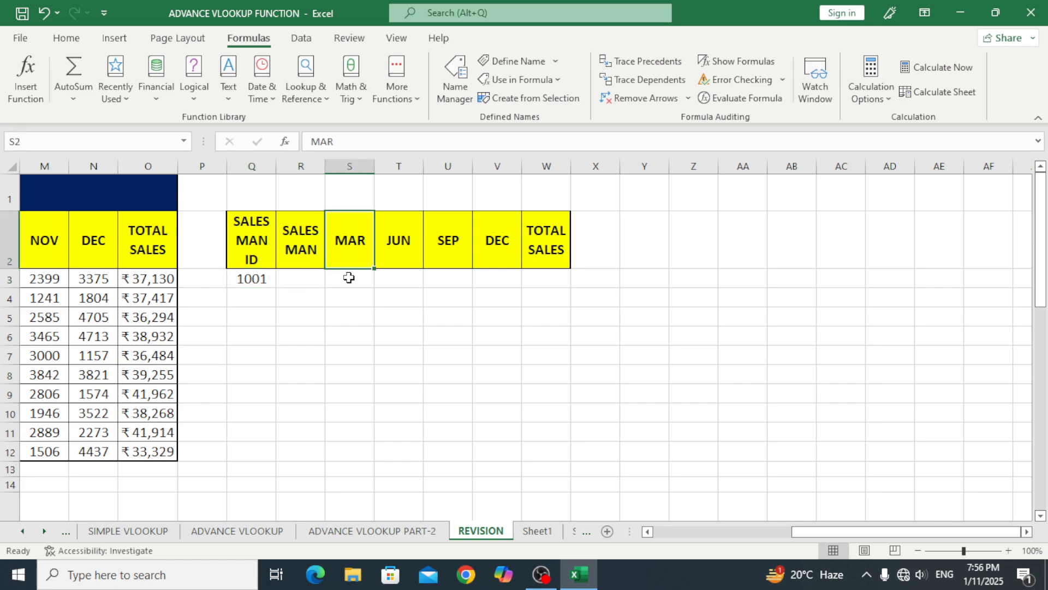
{"action": "left_click", "coordinate": [347, 277]}
{"action": "left_click", "coordinate": [397, 280]}
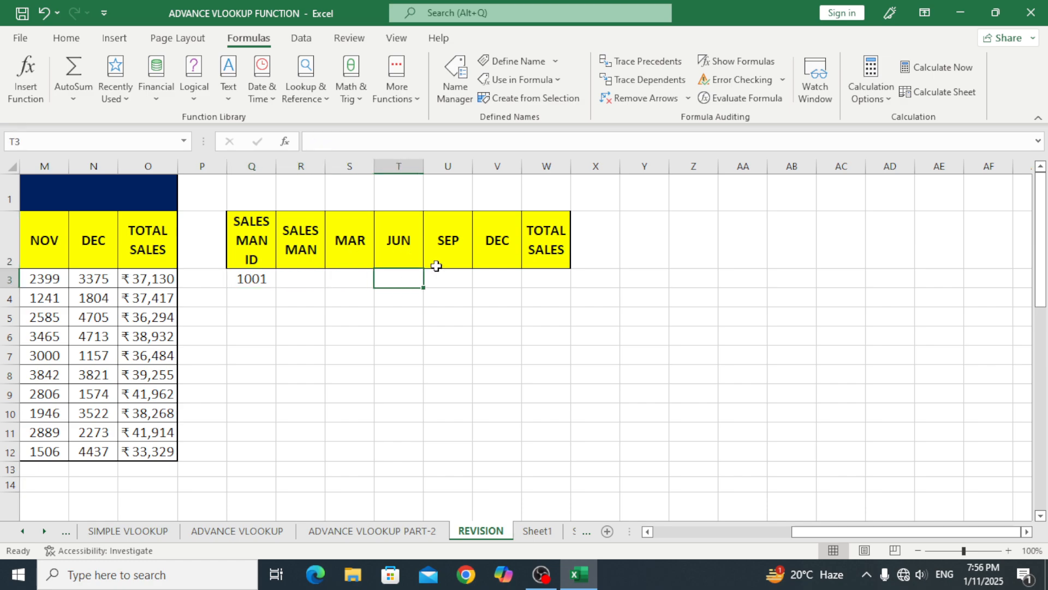
{"action": "left_click", "coordinate": [453, 275]}
{"action": "left_click", "coordinate": [495, 275]}
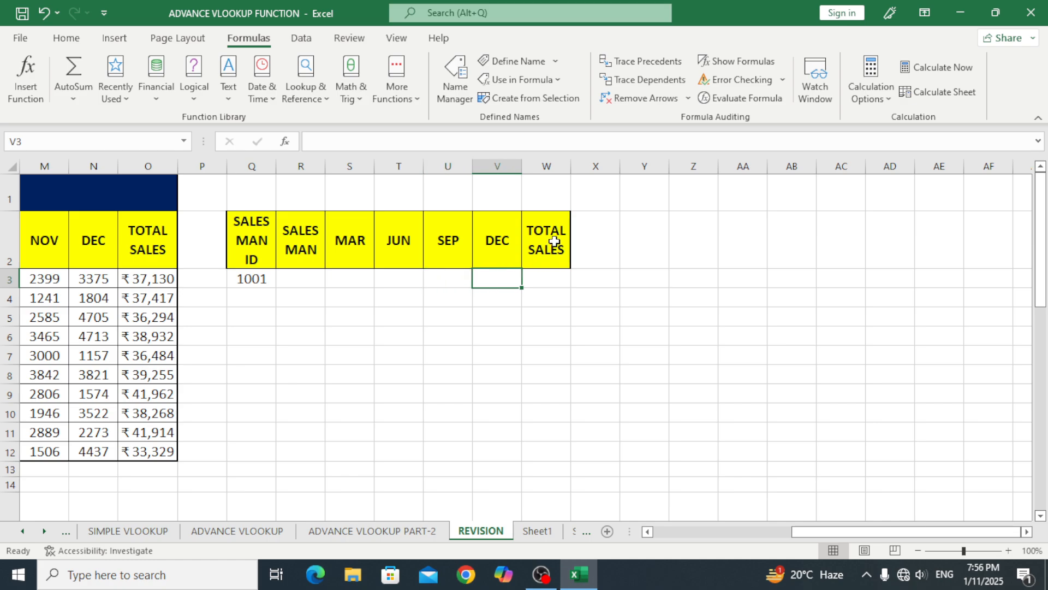
{"action": "left_click", "coordinate": [546, 279]}
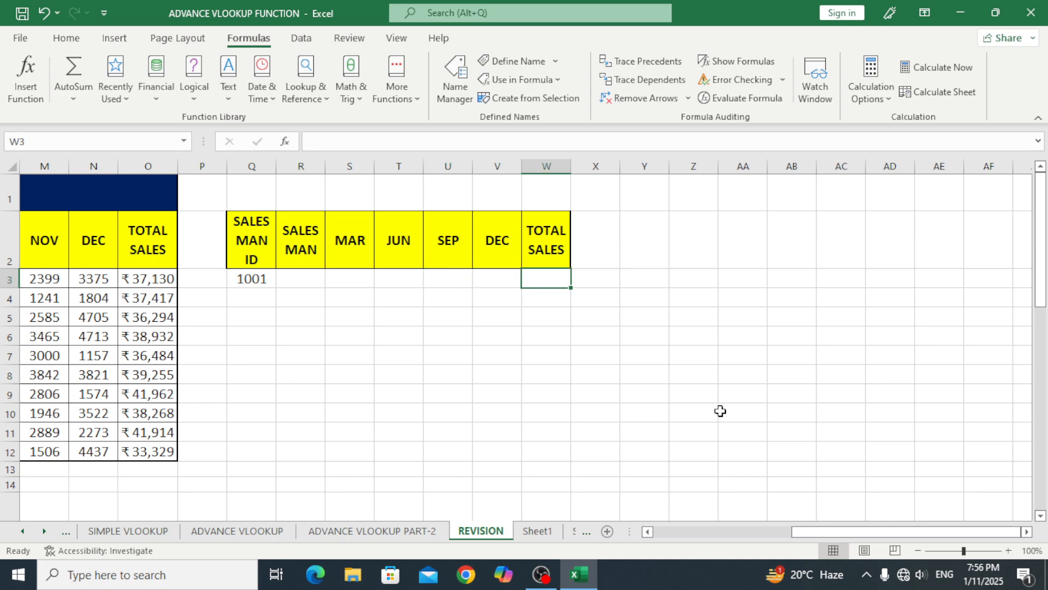
Enter the column index numbers 2, 5 and 8 in R1, S1 and T1 above the SALES MAN, MAR and JUN headings
{"action": "left_click_drag", "start_coordinate": [823, 530], "coordinate": [680, 532]}
{"action": "left_click", "coordinate": [843, 203]}
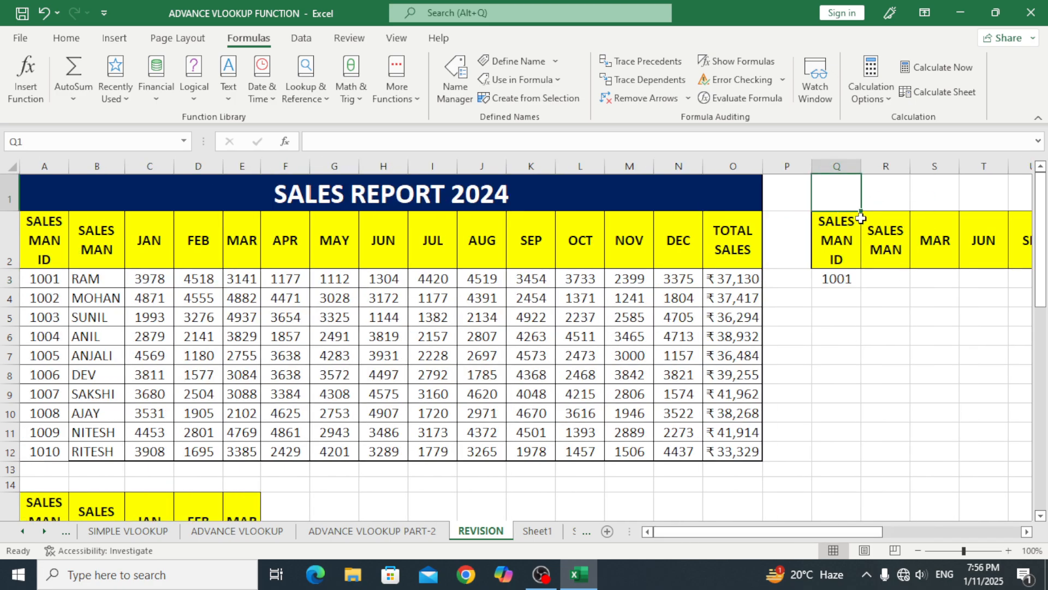
{"action": "left_click", "coordinate": [890, 204]}
{"action": "type", "text": "2"}
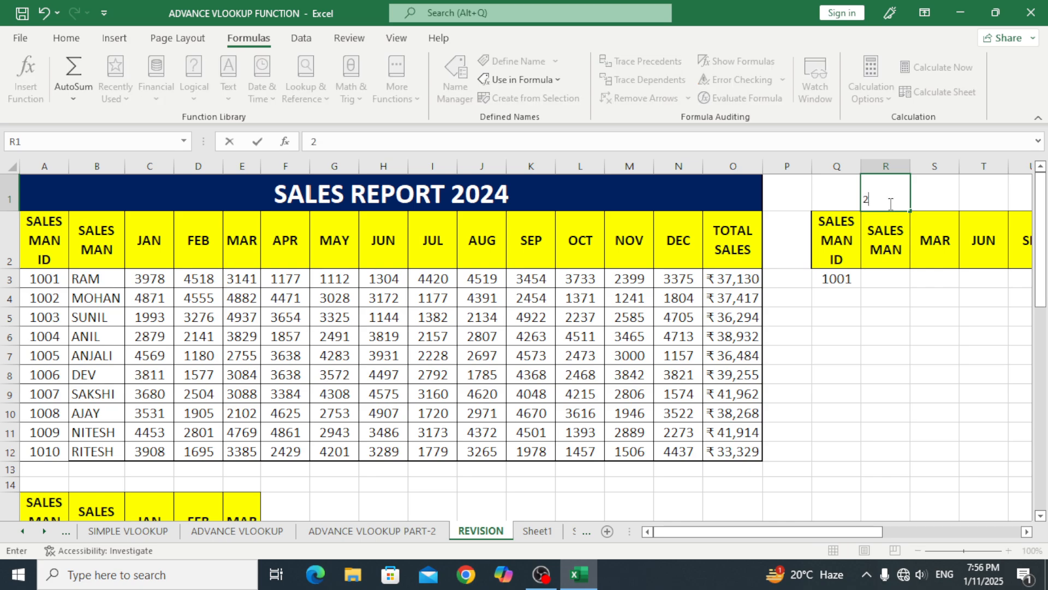
{"action": "left_click", "coordinate": [947, 203]}
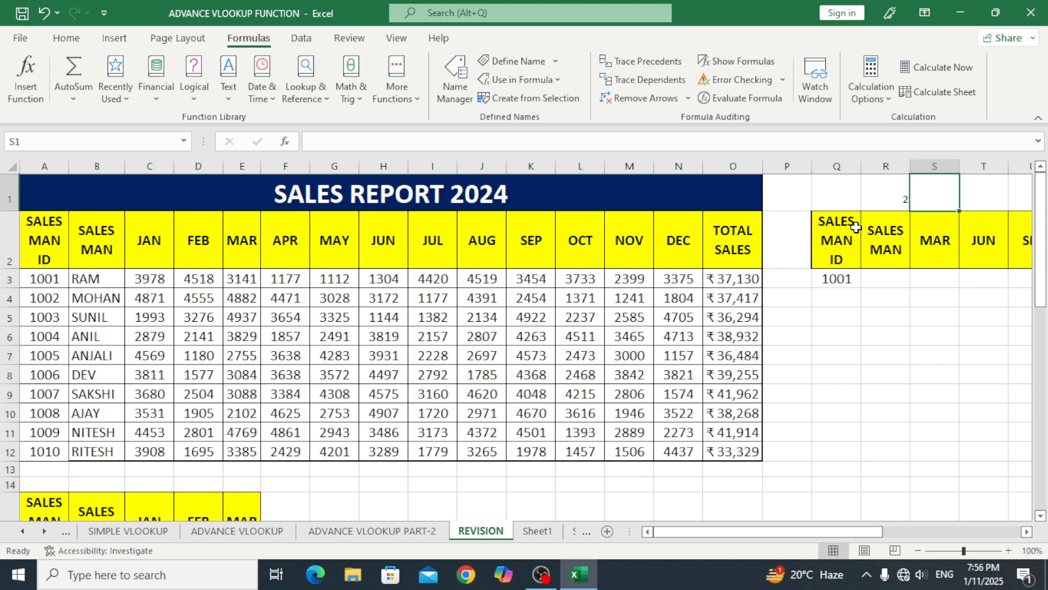
{"action": "type", "text": "5"}
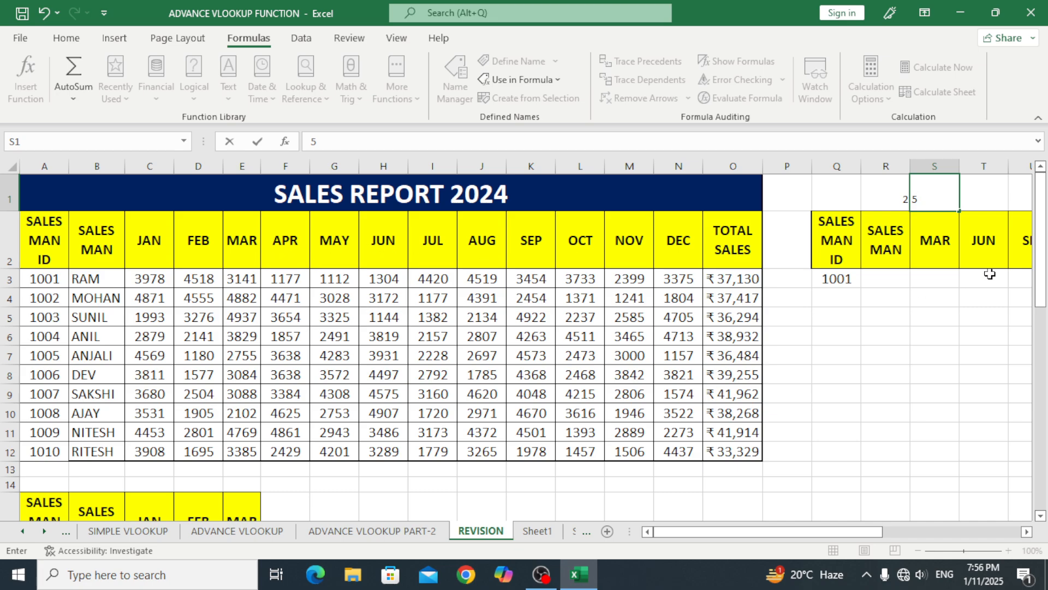
{"action": "left_click", "coordinate": [990, 200]}
{"action": "type", "text": "8"}
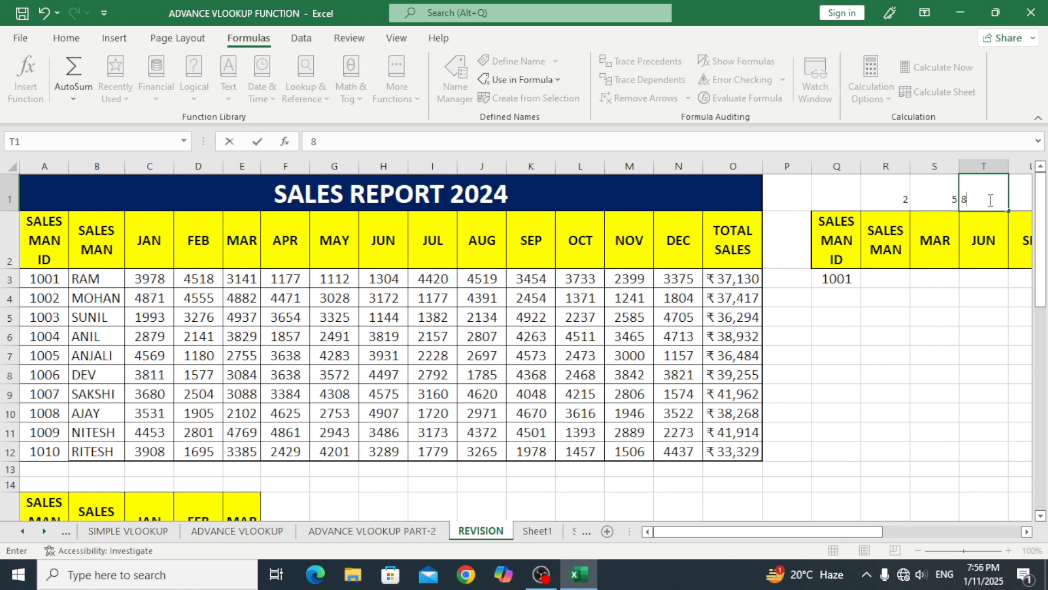
Enter the column index numbers 11, 14 and 15 in U1, V1 and W1 above the SEP, DEC and TOTAL SALES headings
{"action": "scroll", "coordinate": [928, 354], "scroll_direction": "right", "scroll_amount": 2}
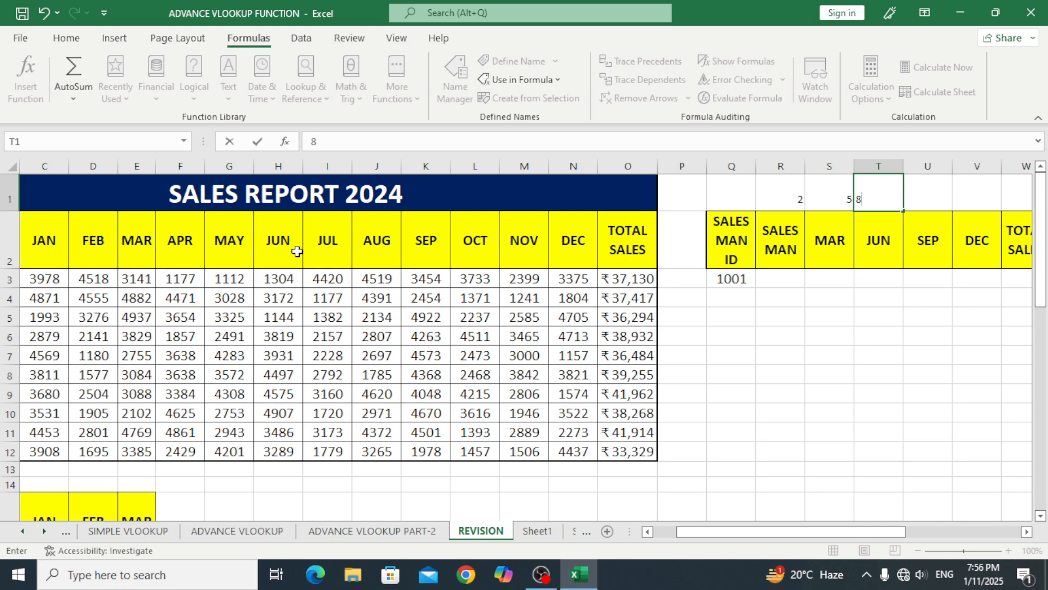
{"action": "left_click", "coordinate": [934, 199]}
{"action": "type", "text": "11"}
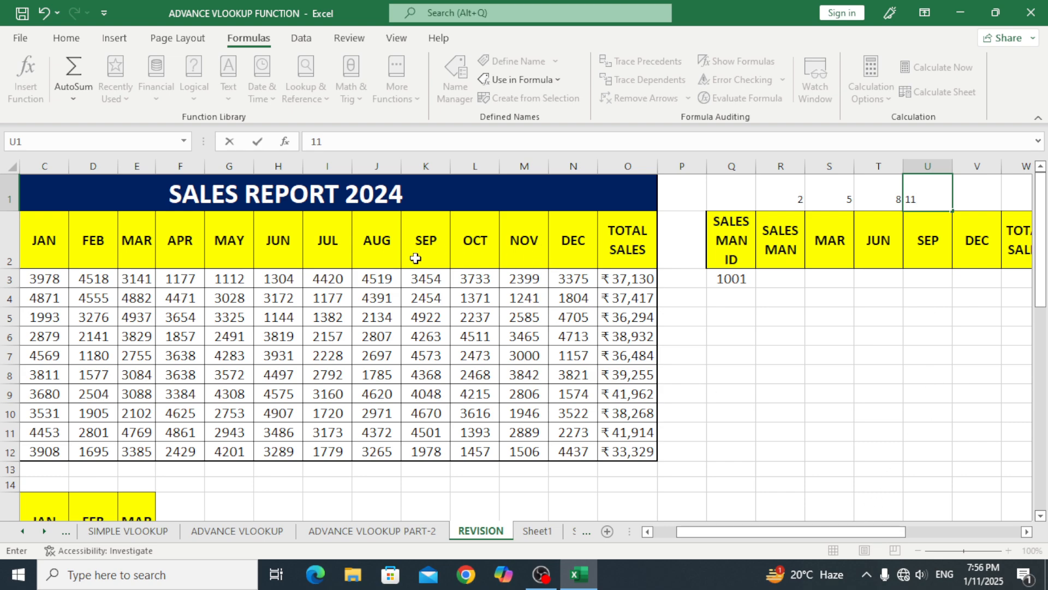
{"action": "left_click", "coordinate": [976, 202]}
{"action": "type", "text": "14"}
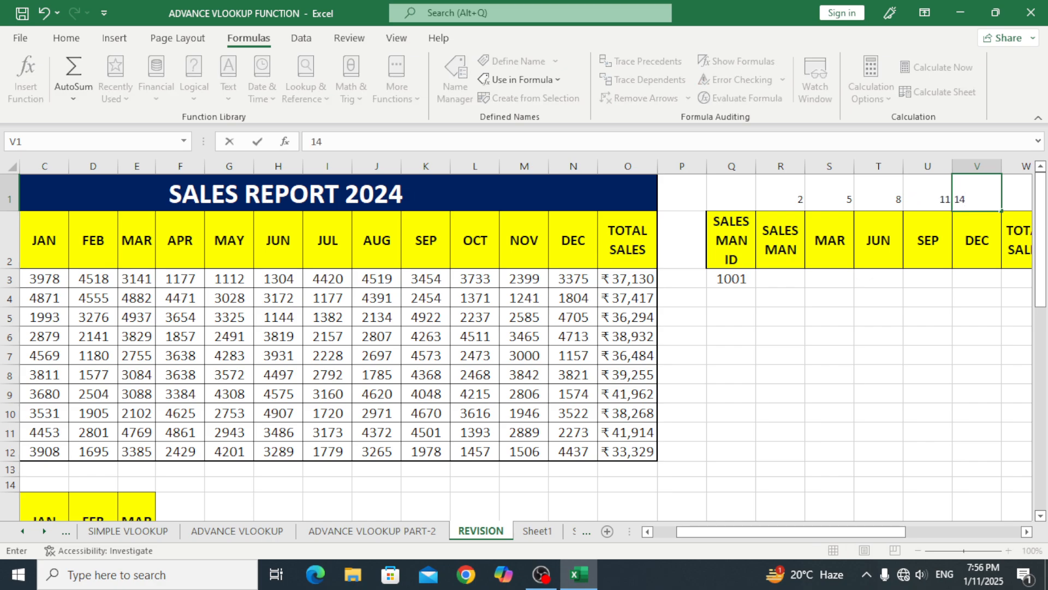
{"action": "left_click", "coordinate": [1011, 195]}
{"action": "type", "text": "15"}
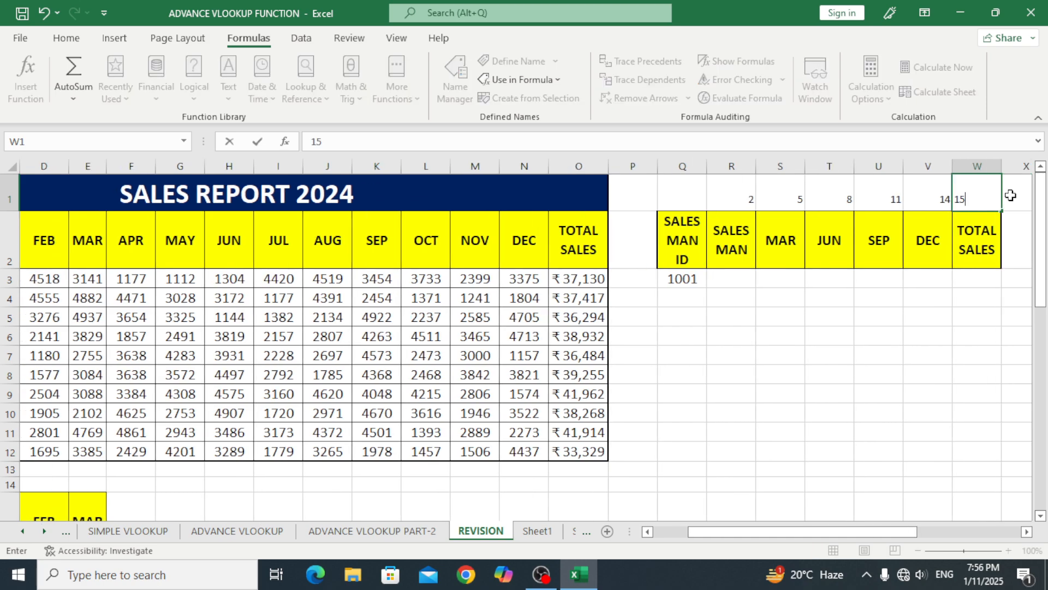
{"action": "left_click", "coordinate": [879, 298]}
Choose salesman ID 1006 in A19 of the full-year lookup table and inspect the VLOOKUP formula in B19
{"action": "left_click", "coordinate": [731, 279]}
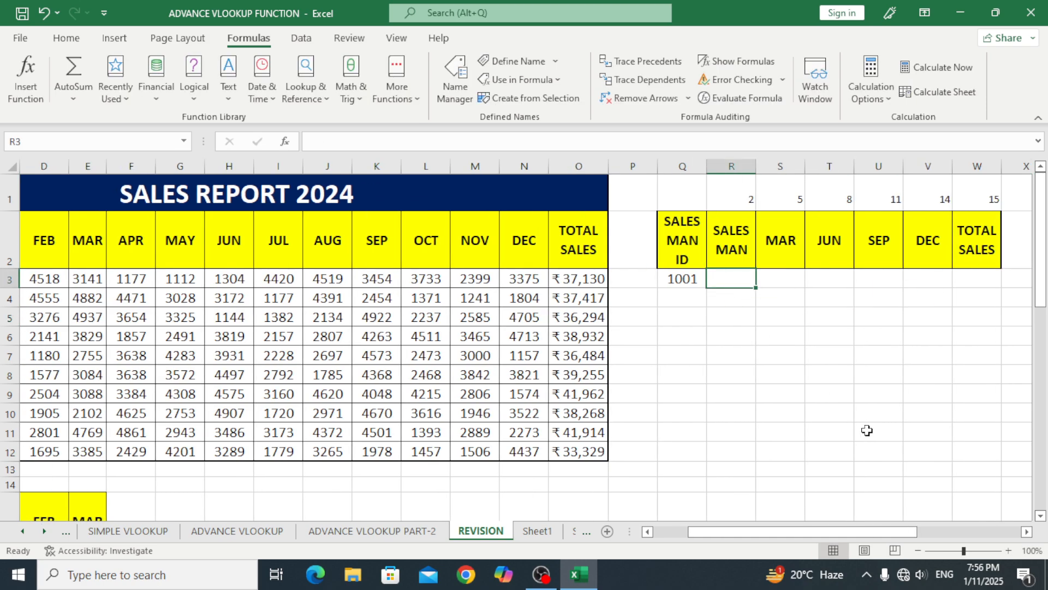
{"action": "left_click_drag", "start_coordinate": [819, 531], "coordinate": [784, 532]}
{"action": "left_click_drag", "start_coordinate": [1041, 240], "coordinate": [1041, 347]}
{"action": "left_click", "coordinate": [58, 379]}
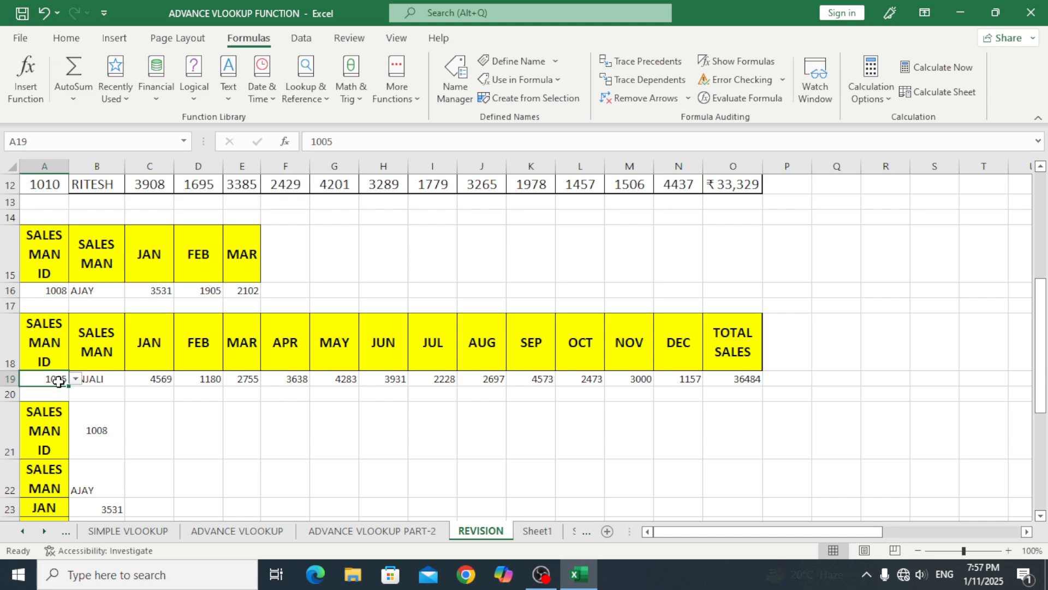
{"action": "left_click", "coordinate": [76, 379]}
{"action": "left_click", "coordinate": [43, 431]}
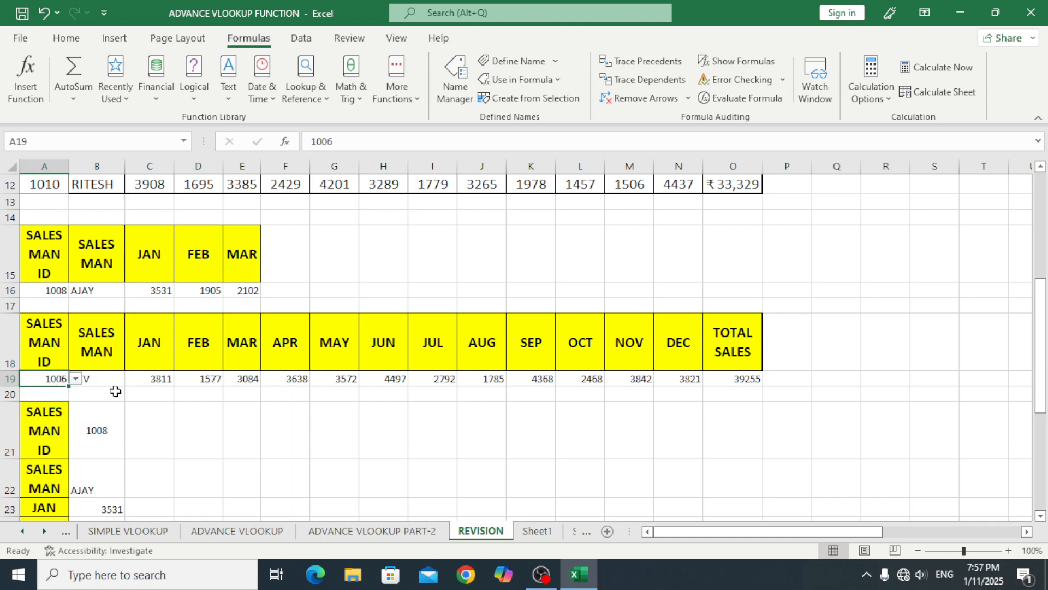
{"action": "left_click", "coordinate": [100, 380]}
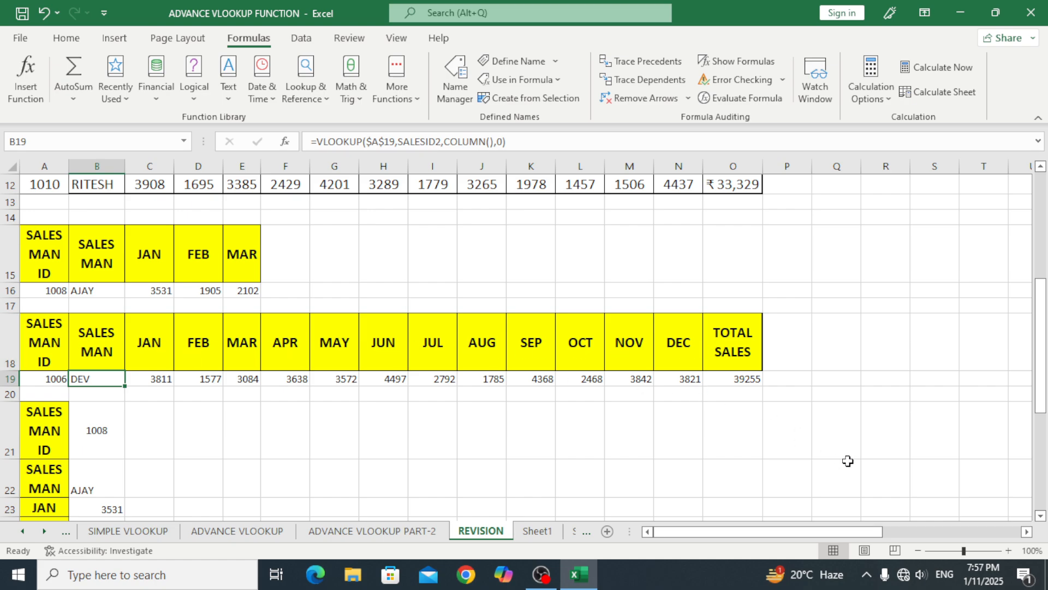
Change the salesman ID in Q3 of the quarterly lookup table to 1002
{"action": "left_click_drag", "start_coordinate": [1040, 407], "coordinate": [1041, 221]}
{"action": "left_click_drag", "start_coordinate": [797, 533], "coordinate": [955, 521]}
{"action": "left_click", "coordinate": [492, 279]}
{"action": "left_click", "coordinate": [496, 317]}
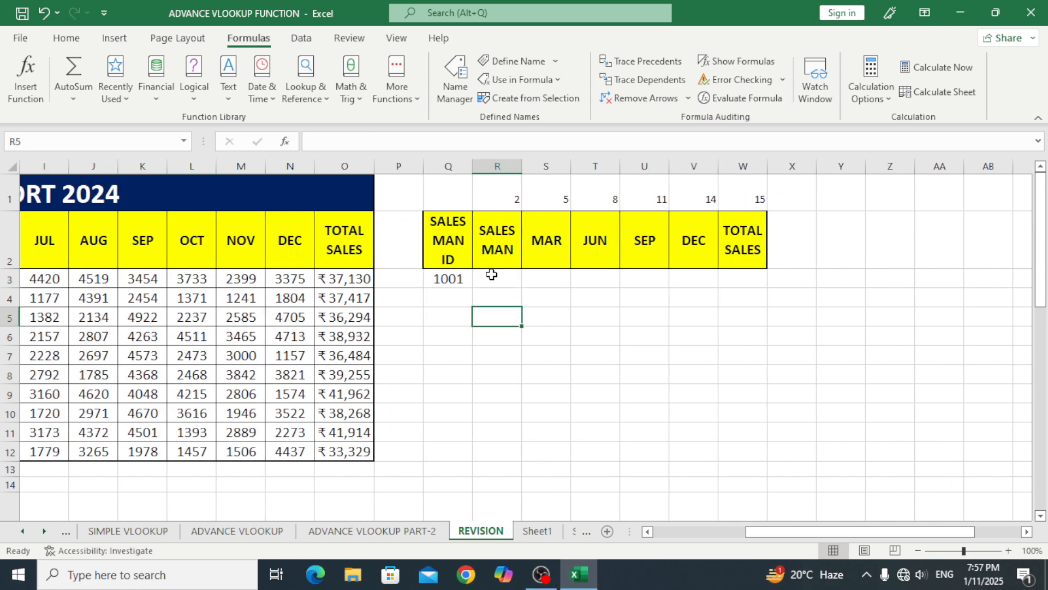
{"action": "left_click", "coordinate": [495, 282]}
{"action": "left_click", "coordinate": [449, 284]}
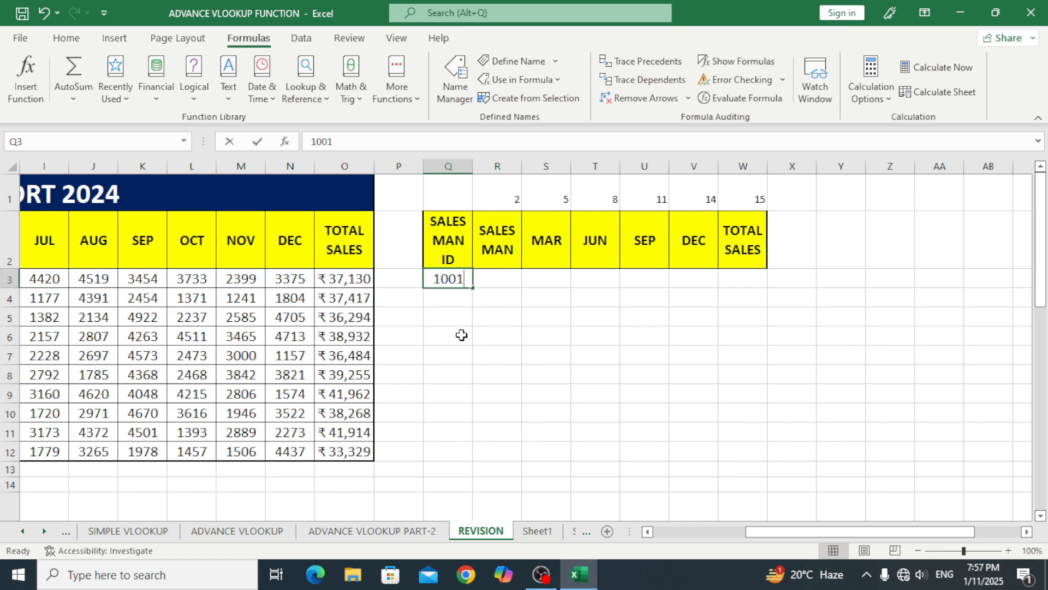
{"action": "key", "text": "BackSpace"}
{"action": "type", "text": "2"}
{"action": "key", "text": "Return"}
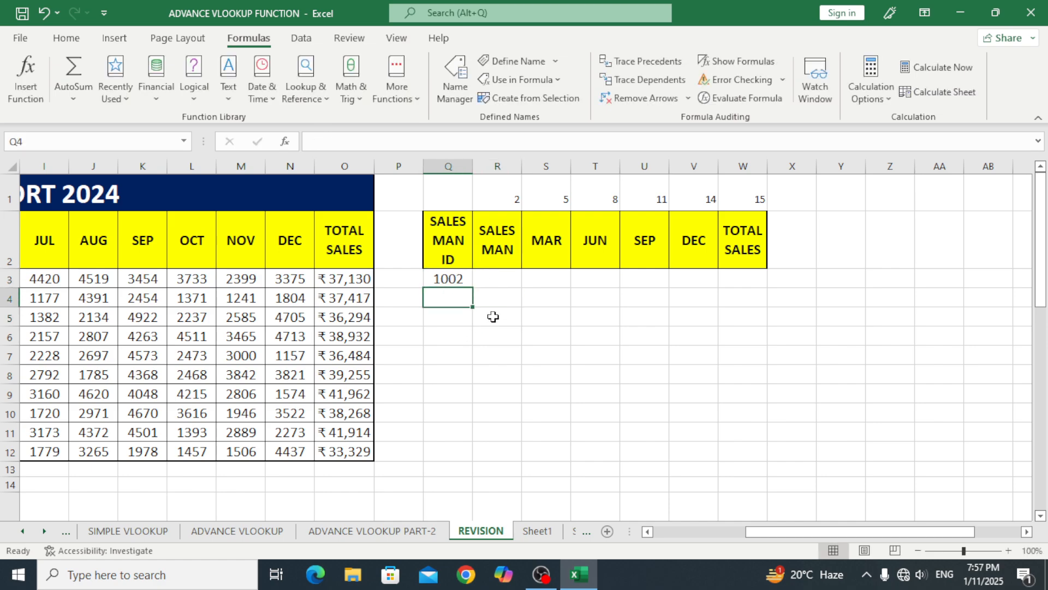
{"action": "left_click", "coordinate": [557, 282]}
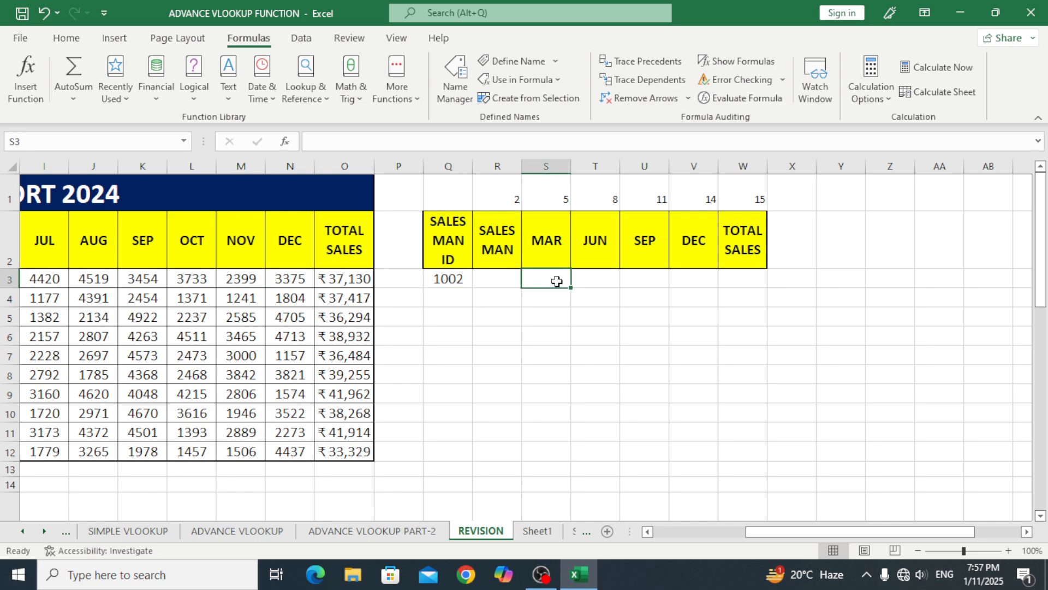
{"action": "left_click", "coordinate": [453, 280]}
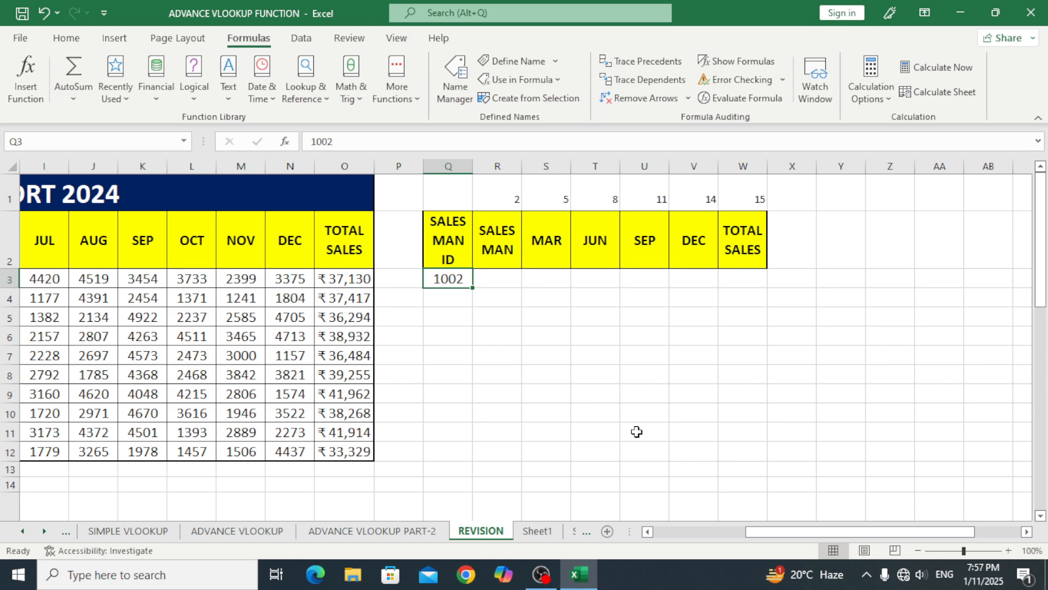
{"action": "left_click", "coordinate": [501, 279]}
{"action": "left_click_drag", "start_coordinate": [834, 532], "coordinate": [659, 530]}
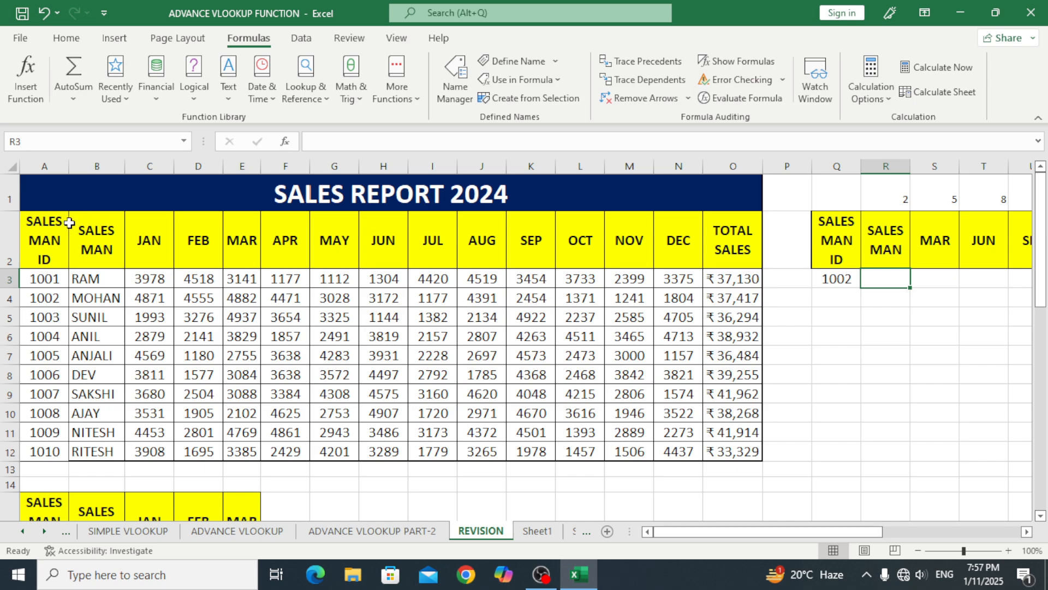
{"action": "left_click_drag", "start_coordinate": [38, 240], "coordinate": [719, 452]}
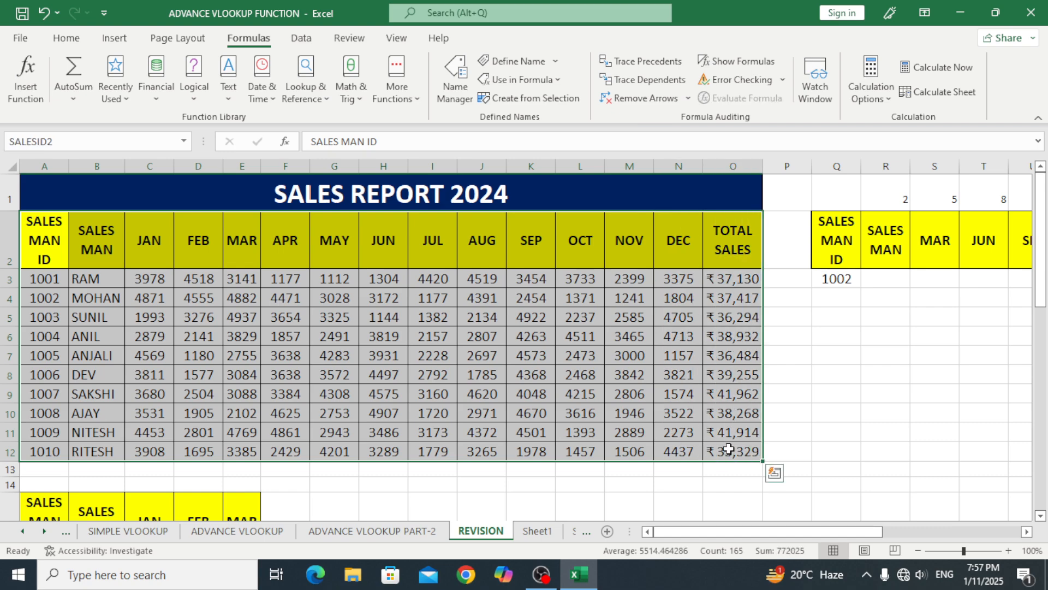
{"action": "type", "text": "SALES REPORT 2024"}
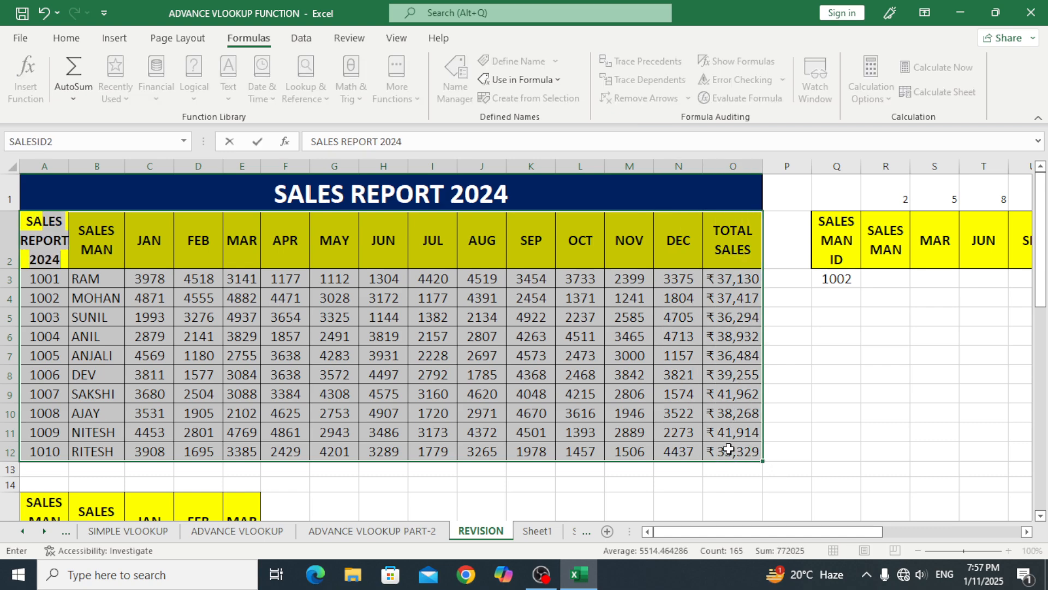
{"action": "key", "text": "Escape"}
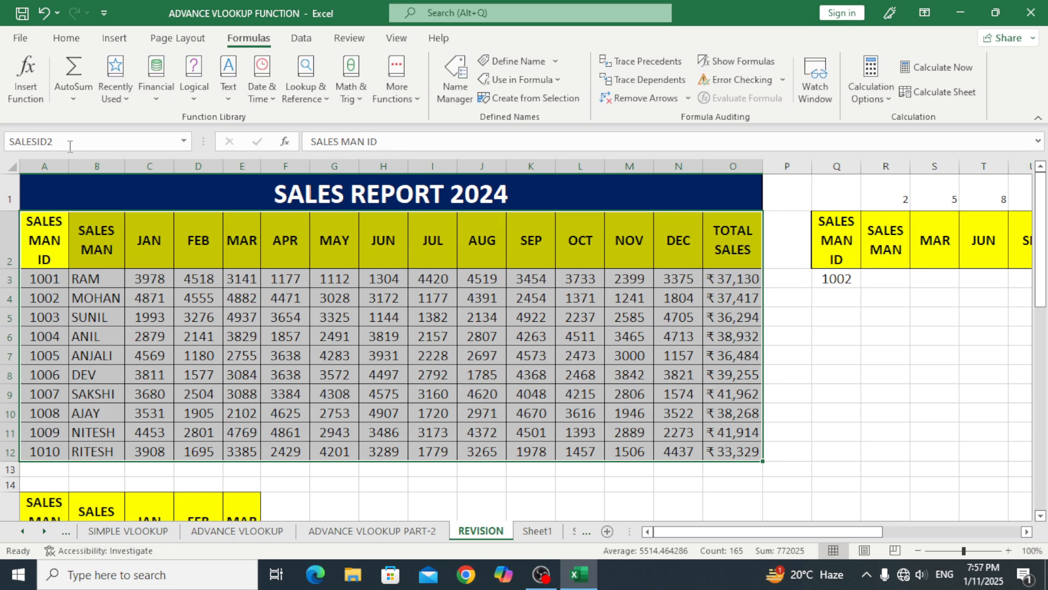
{"action": "left_click", "coordinate": [68, 141]}
{"action": "key", "text": "BackSpace"}
{"action": "key", "text": "Escape"}
Begin a VLOOKUP formula in R3 under SALES MAN with Q3 as the lookup value
{"action": "left_click_drag", "start_coordinate": [685, 532], "coordinate": [883, 533]}
{"action": "left_click_drag", "start_coordinate": [812, 546], "coordinate": [766, 537]}
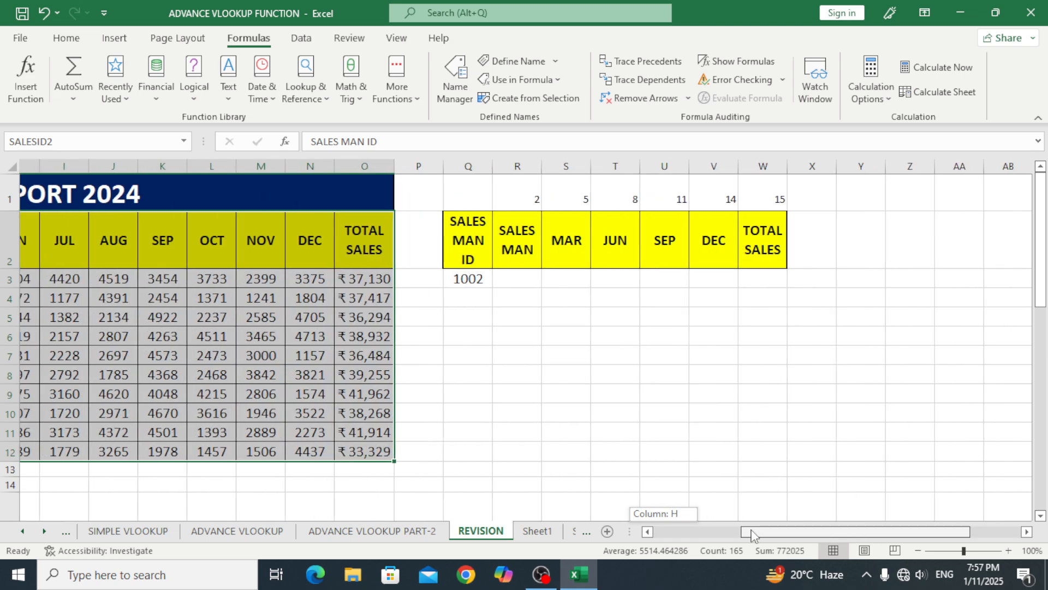
{"action": "left_click", "coordinate": [498, 284]}
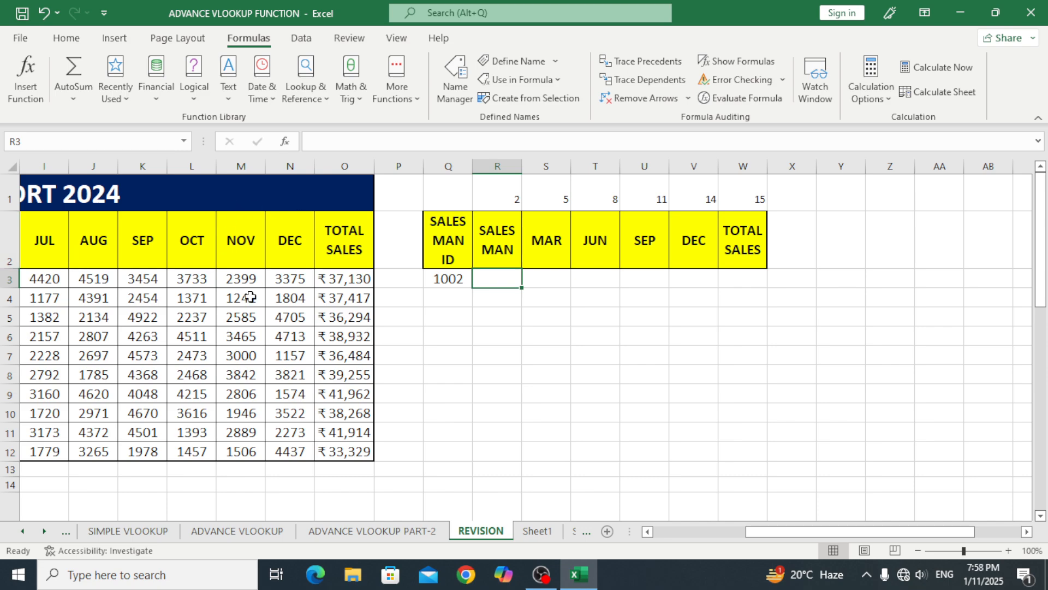
{"action": "left_click", "coordinate": [502, 319]}
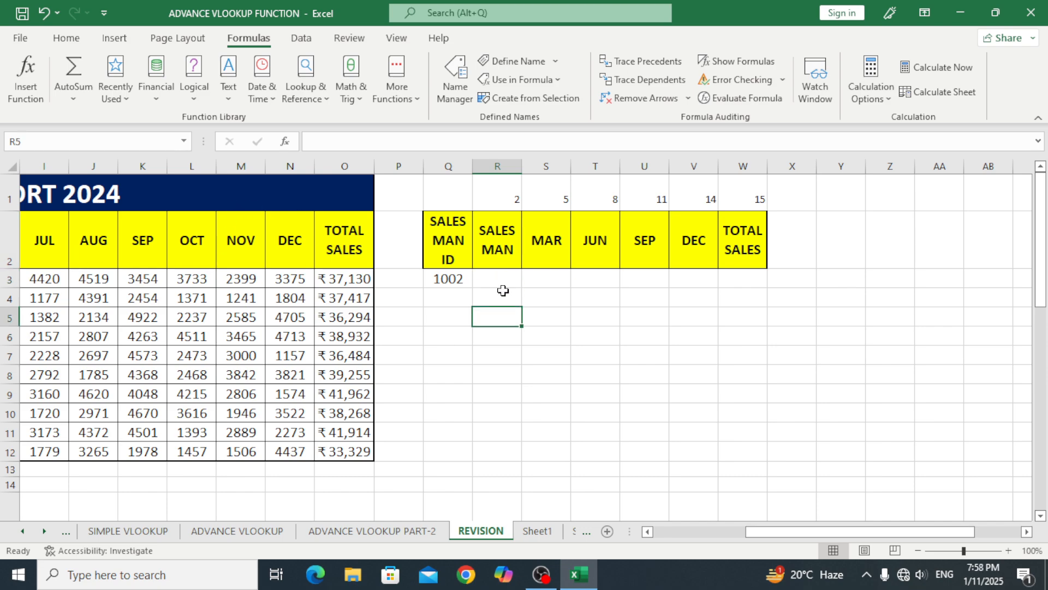
{"action": "left_click", "coordinate": [502, 283]}
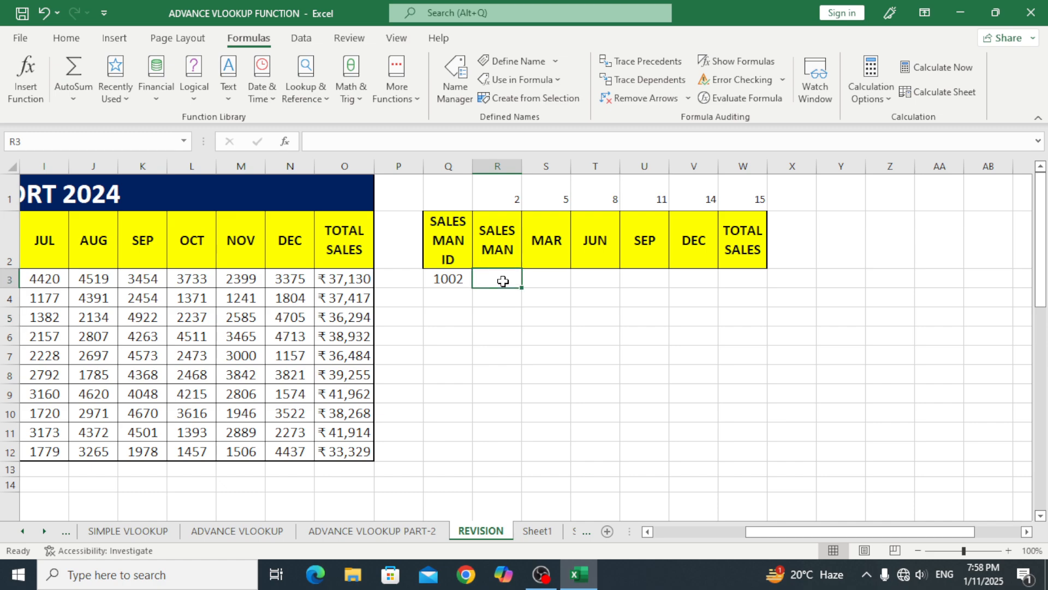
{"action": "left_click", "coordinate": [491, 361]}
{"action": "left_click", "coordinate": [499, 282]}
{"action": "type", "text": "="}
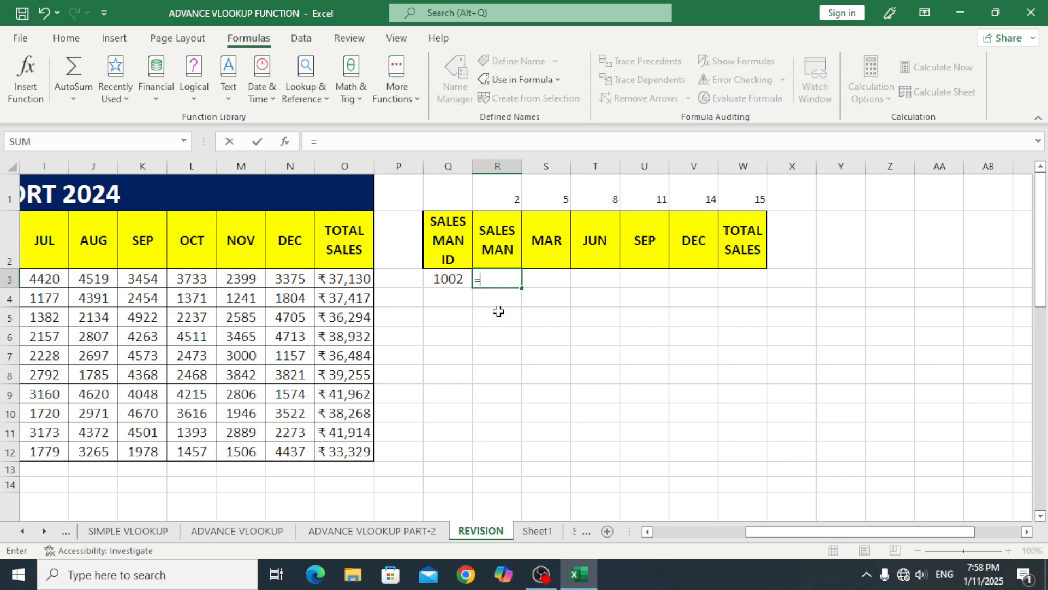
{"action": "type", "text": "vloo"}
{"action": "key", "text": "Tab"}
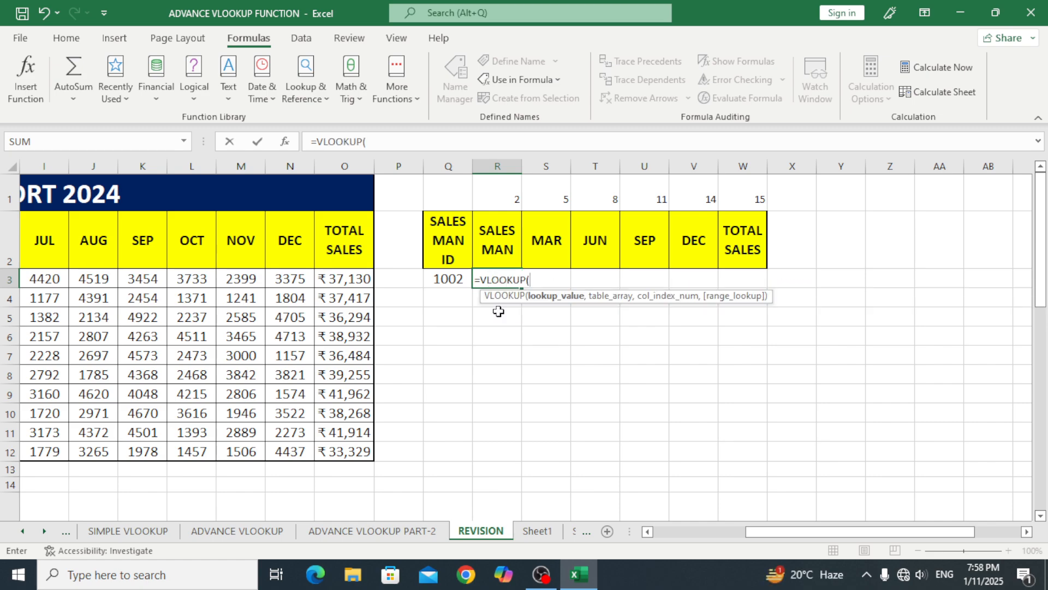
{"action": "left_click", "coordinate": [446, 279]}
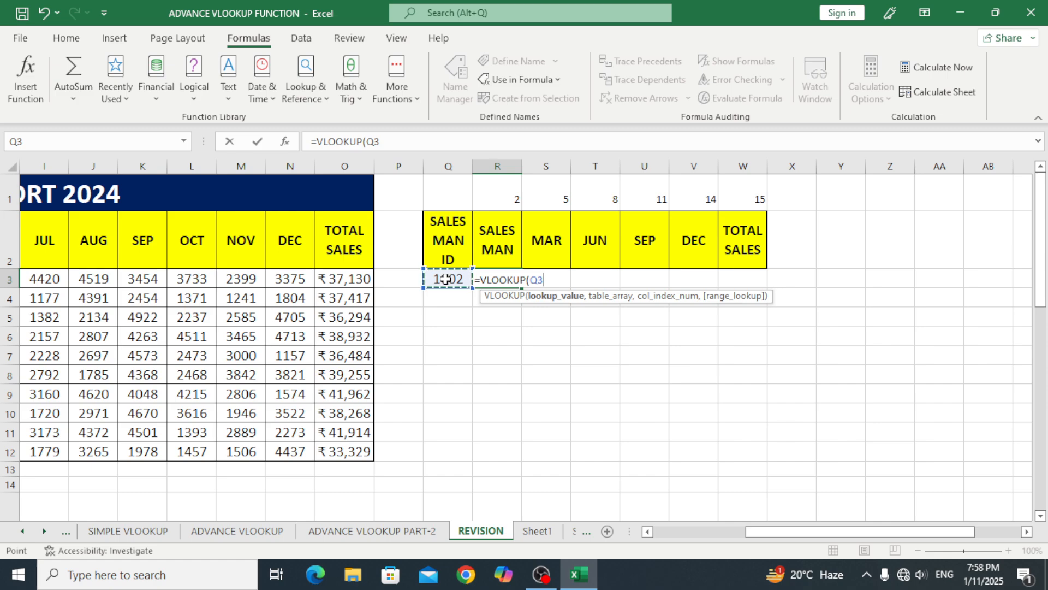
{"action": "type", "text": ","}
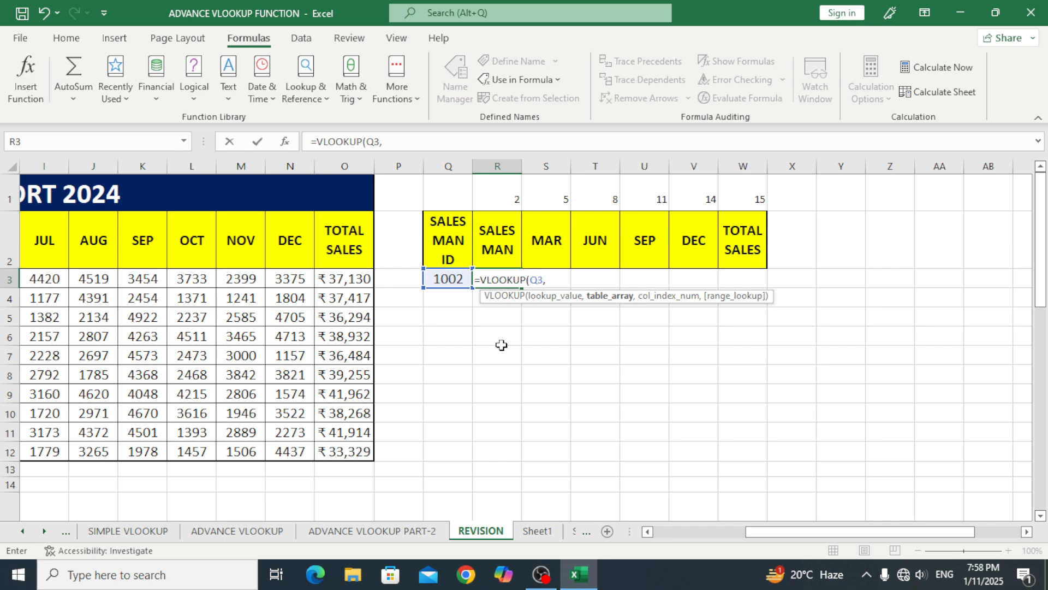
Use the named range SALESREPORT as the table array of the R3 VLOOKUP and check the range it covers
{"action": "type", "text": "SLAE"}
{"action": "key", "text": "BackSpace"}
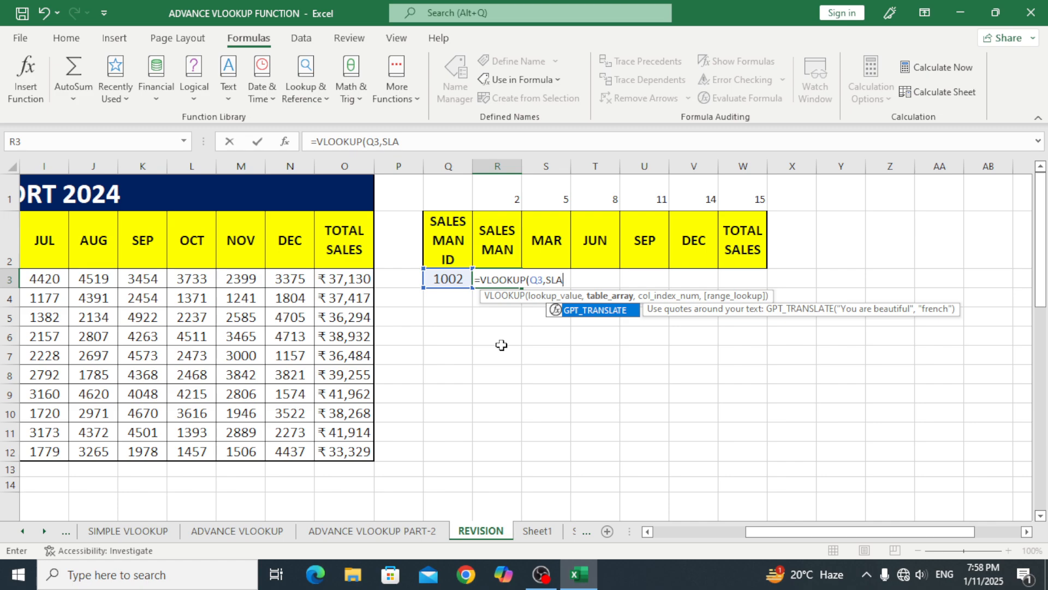
{"action": "key", "text": "BackSpace"}
{"action": "key", "text": "BackSpace"}
{"action": "key", "text": "BackSpace"}
{"action": "type", "text": "SALES"}
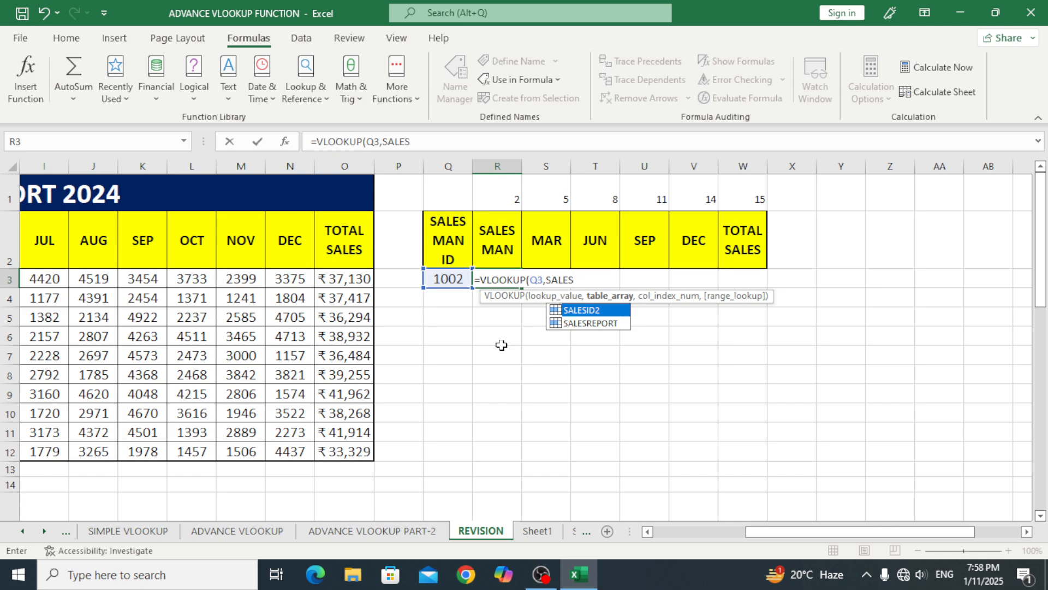
{"action": "key", "text": "Down"}
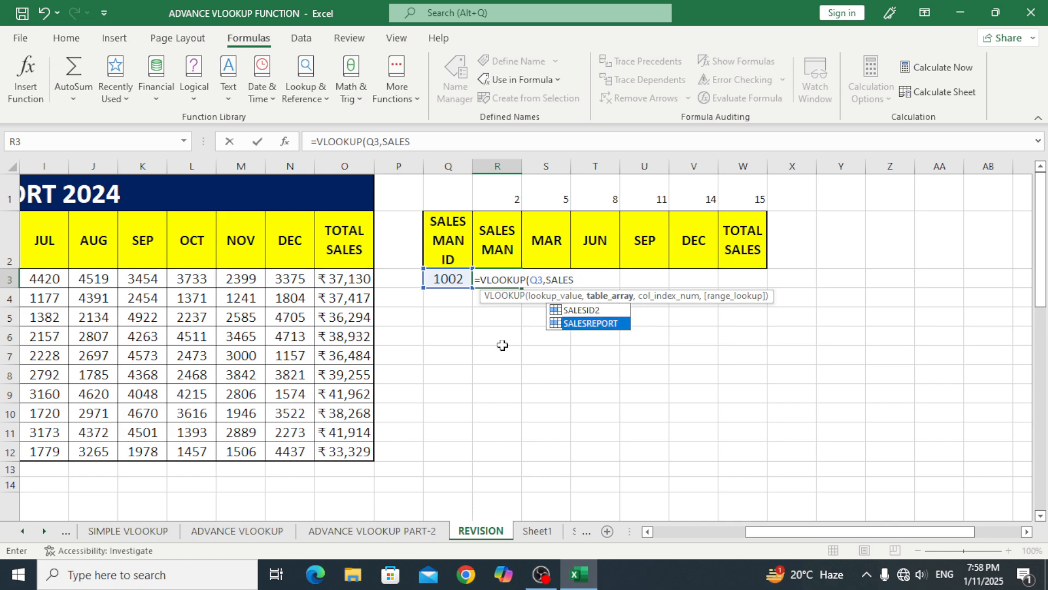
{"action": "type", "text": "LES"}
{"action": "key", "text": "Tab"}
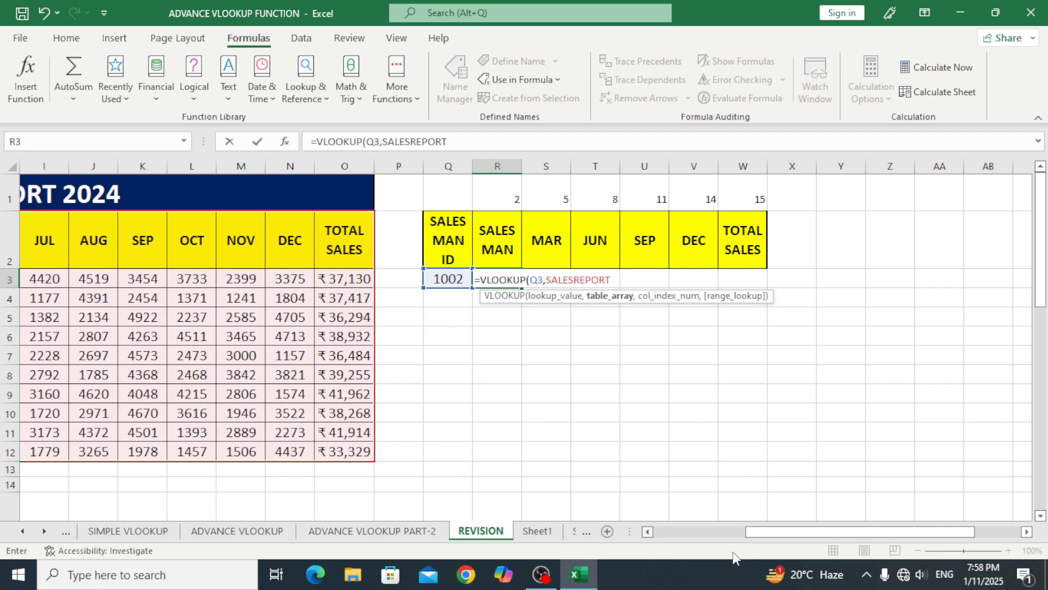
{"action": "left_click_drag", "start_coordinate": [786, 537], "coordinate": [677, 524]}
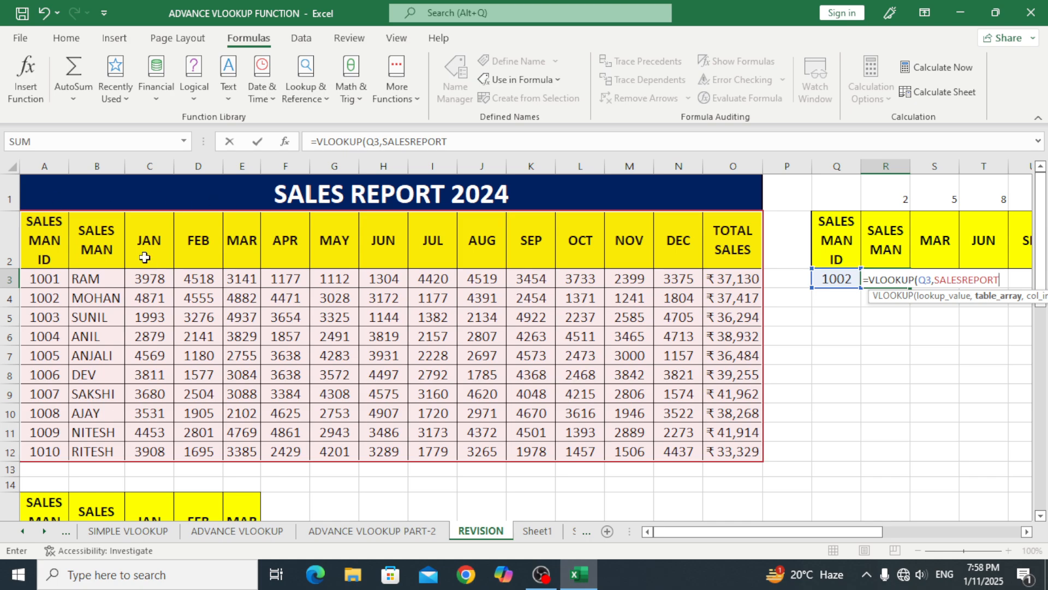
{"action": "left_click_drag", "start_coordinate": [667, 538], "coordinate": [803, 538]}
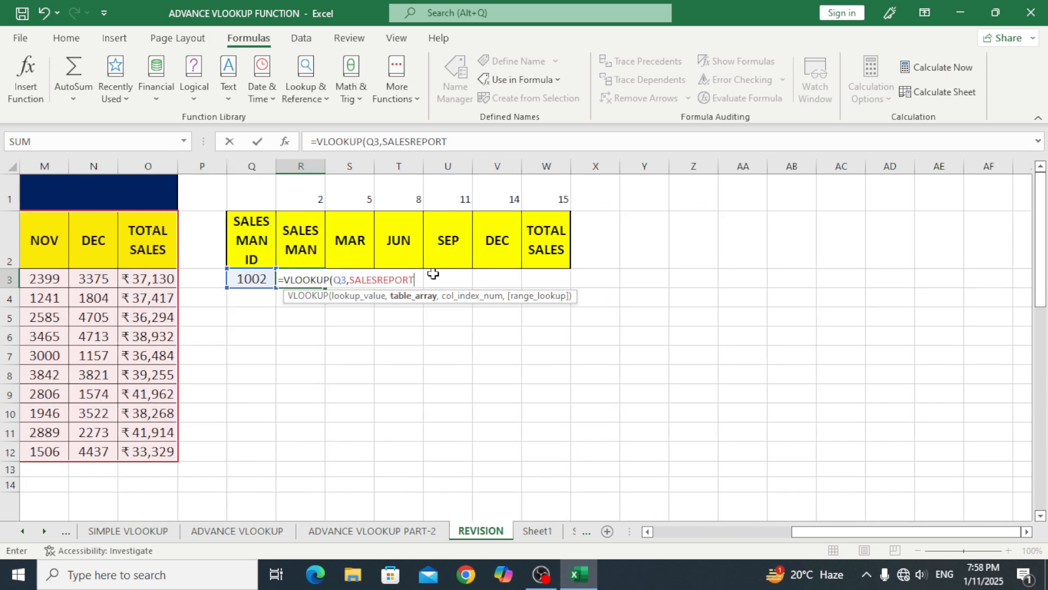
Try to enter the R3 VLOOKUP with an opening brace as the column index argument, and discard the formula
{"action": "type", "text": ",{"}
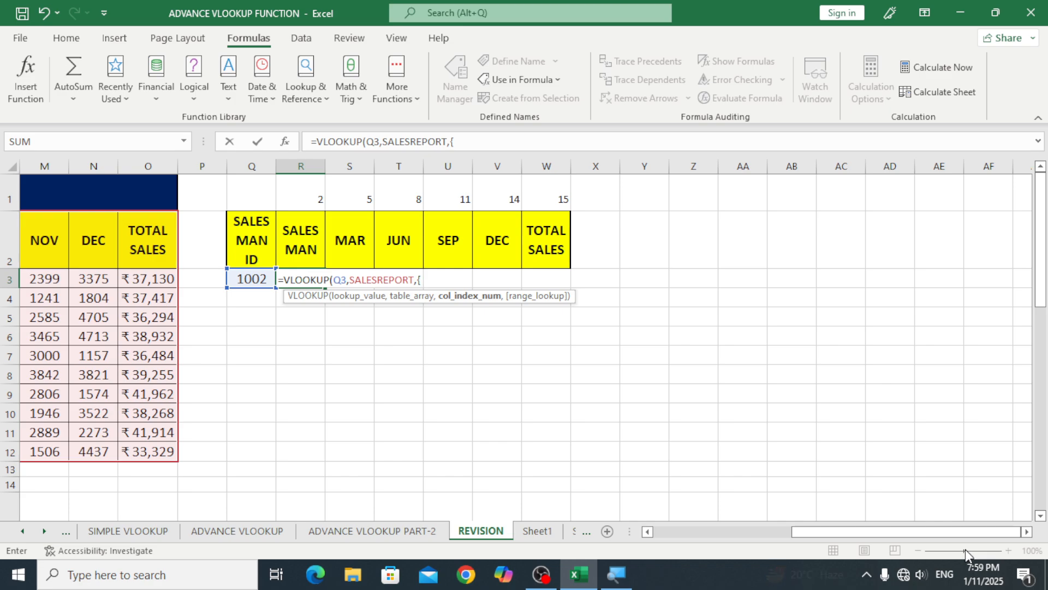
{"action": "key", "text": "Return"}
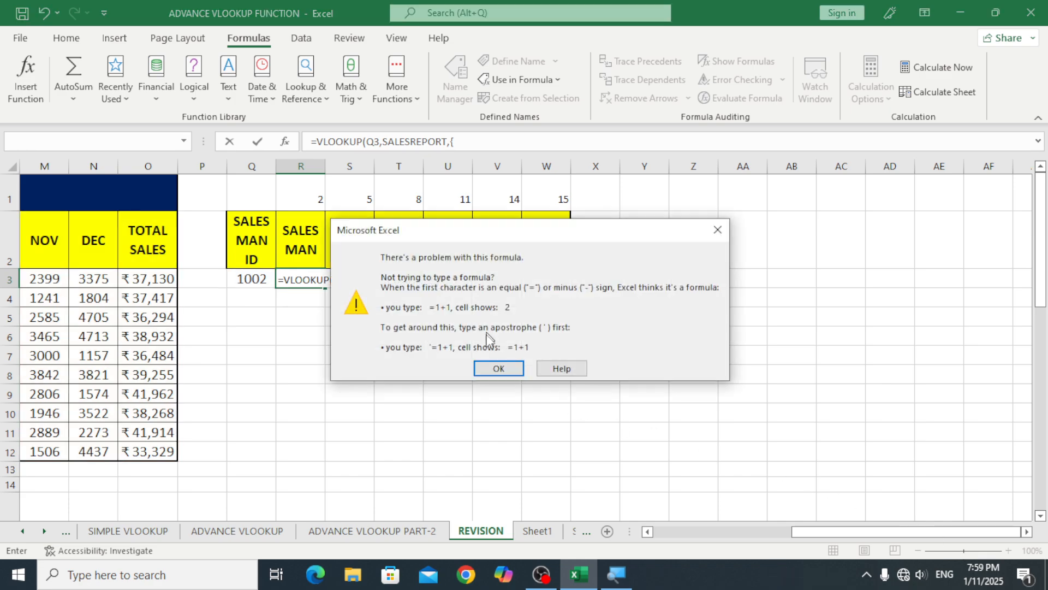
{"action": "left_click", "coordinate": [499, 369]}
{"action": "key", "text": "Return"}
{"action": "left_click", "coordinate": [716, 229]}
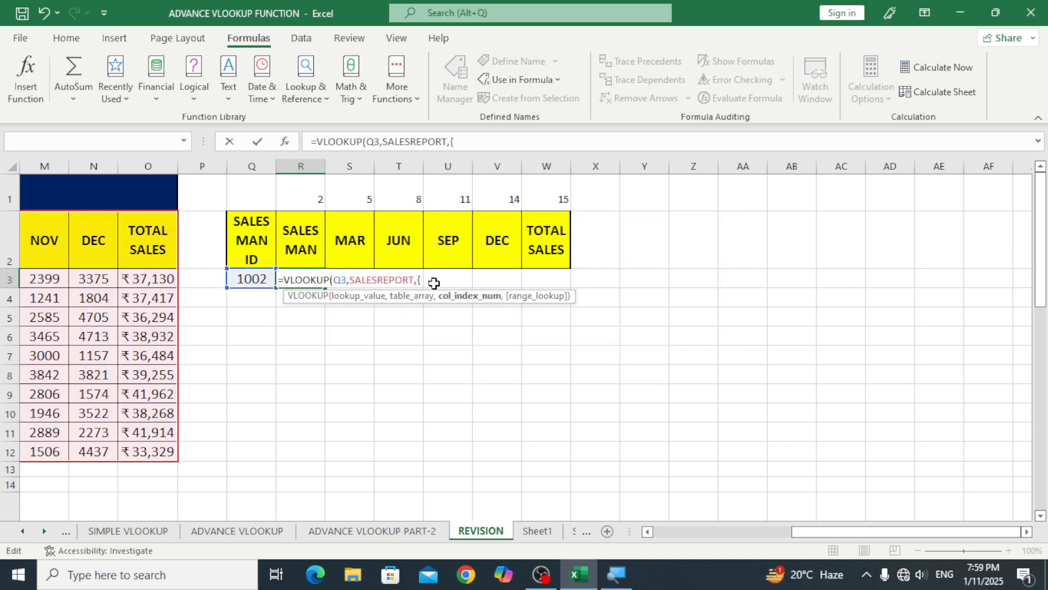
{"action": "key", "text": "Return"}
{"action": "left_click", "coordinate": [715, 231]}
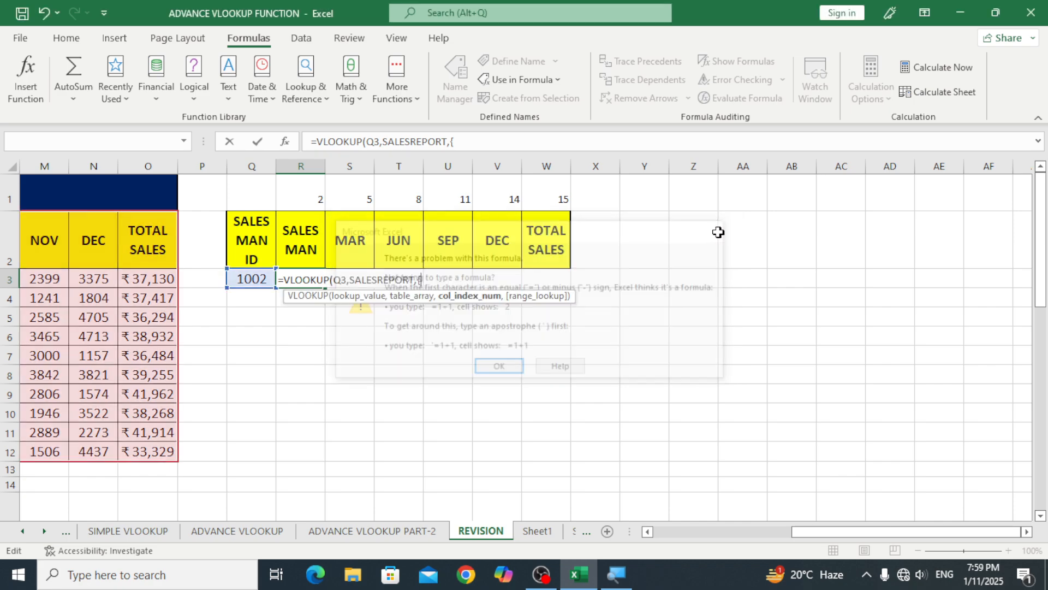
{"action": "key", "text": "Escape"}
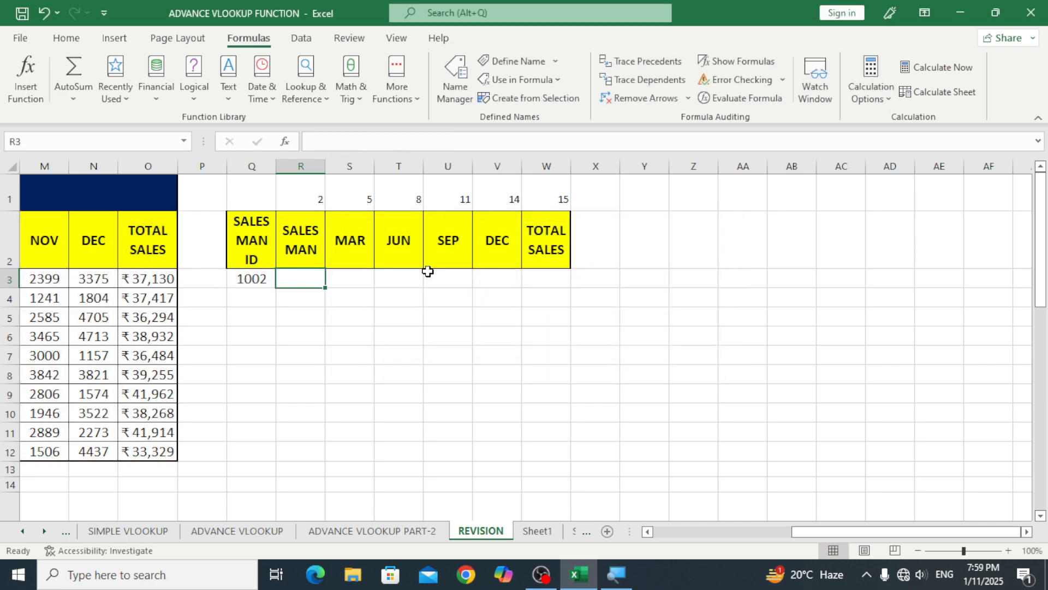
Enlarge the quarterly lookup table to 190% and start a VLOOKUP in R3 with Q3 as the lookup value
{"action": "left_click", "coordinate": [330, 312]}
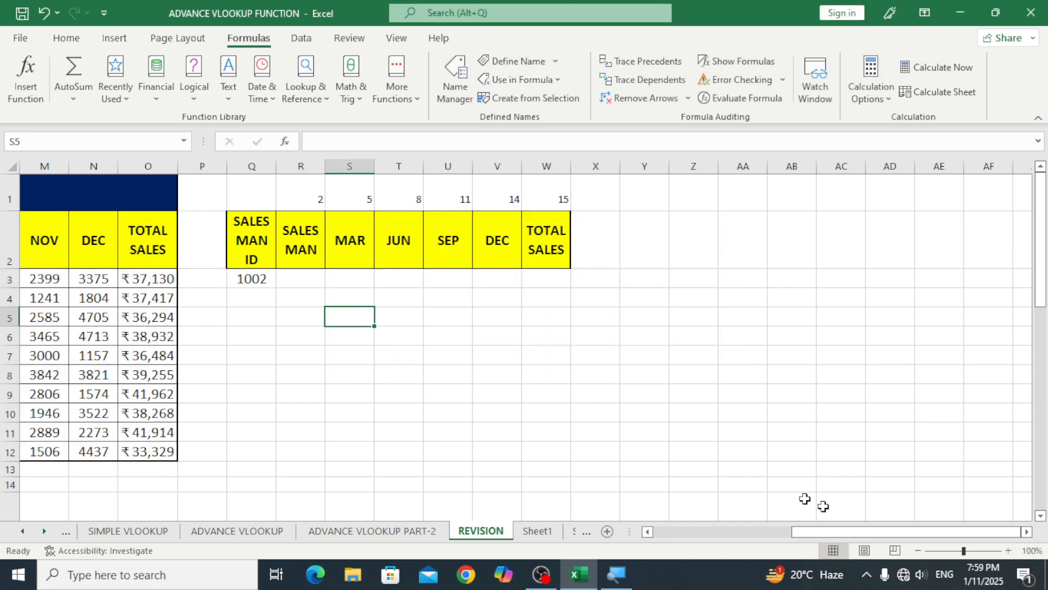
{"action": "left_click", "coordinate": [1008, 550]}
{"action": "left_click", "coordinate": [1008, 550]}
{"action": "left_click", "coordinate": [1007, 550]}
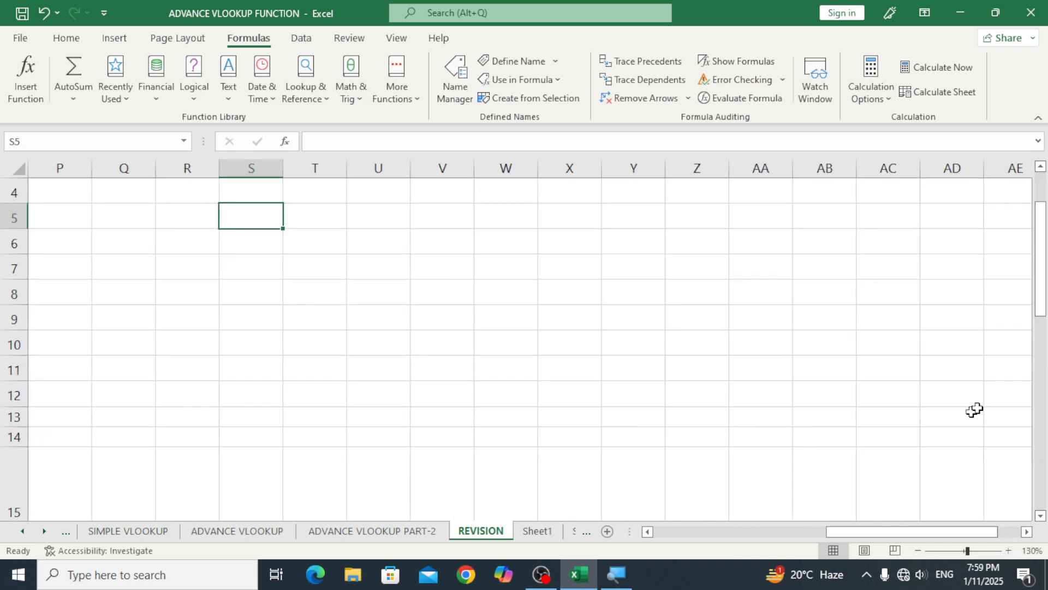
{"action": "left_click_drag", "start_coordinate": [1041, 306], "coordinate": [1043, 257]}
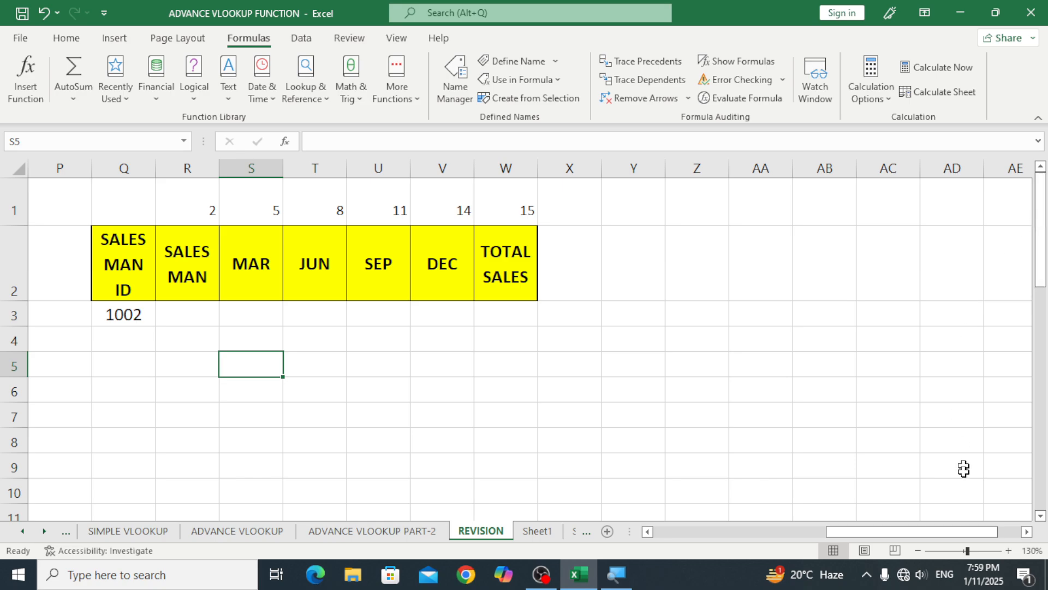
{"action": "left_click_drag", "start_coordinate": [967, 551], "coordinate": [975, 550]}
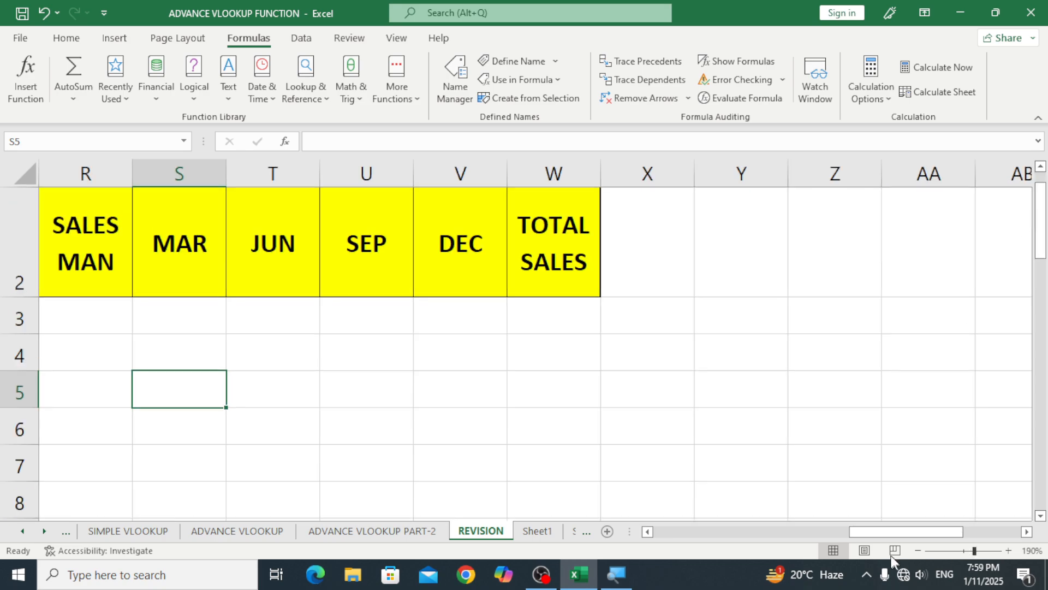
{"action": "mouse_move", "coordinate": [870, 532]}
{"action": "left_mouse_down"}
{"action": "mouse_move", "coordinate": [788, 532]}
{"action": "mouse_move", "coordinate": [864, 532]}
{"action": "left_mouse_up"}
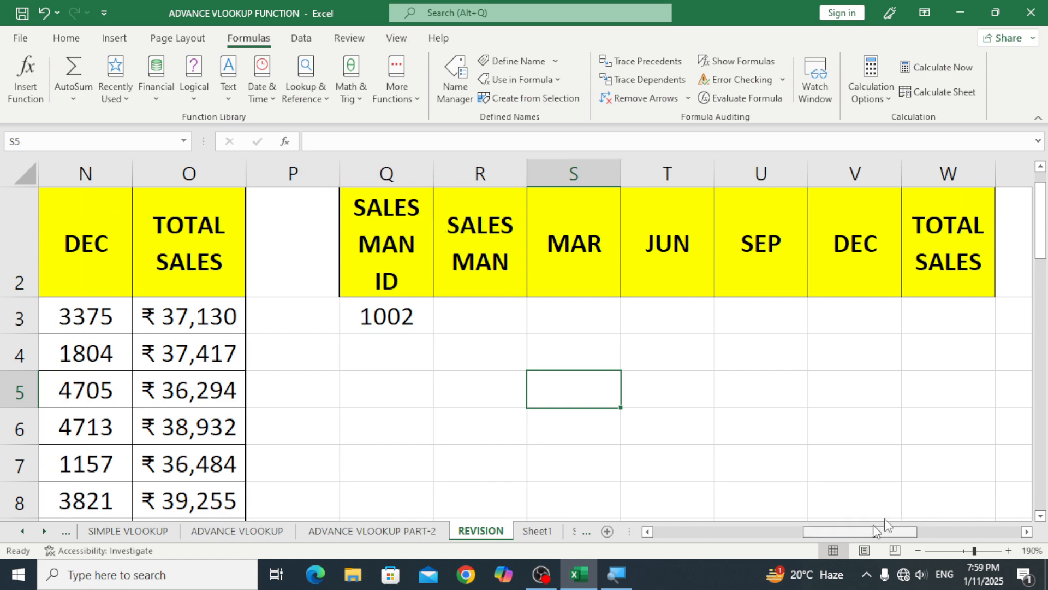
{"action": "left_click", "coordinate": [467, 317]}
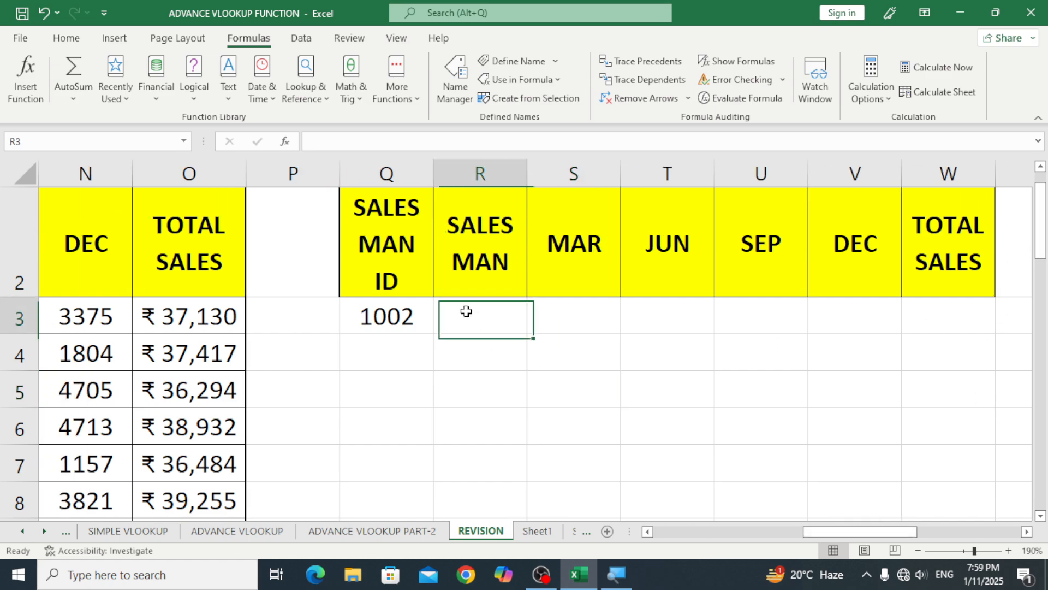
{"action": "type", "text": "="}
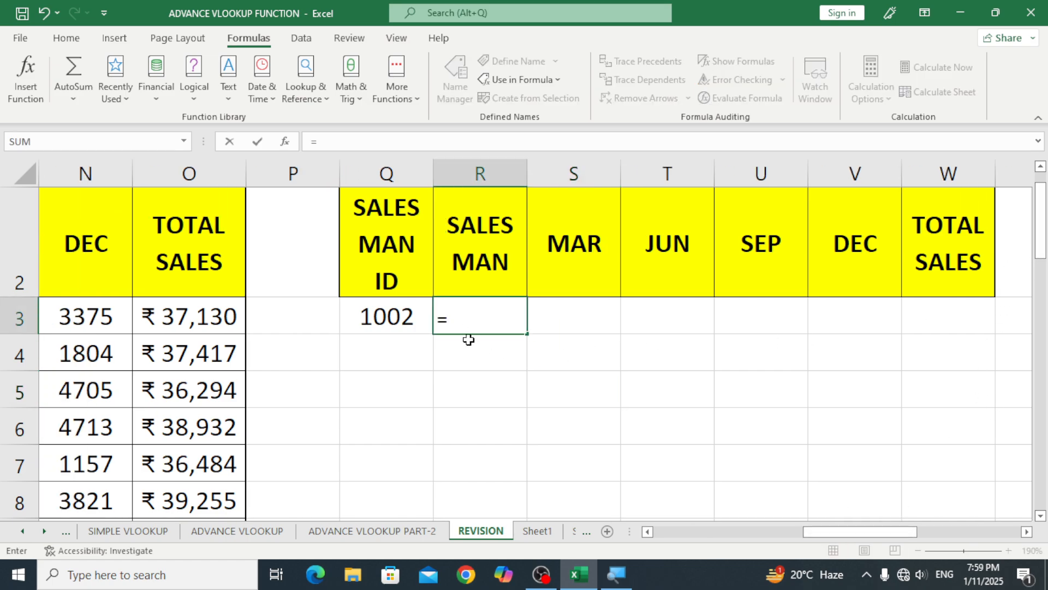
{"action": "type", "text": "VLOOKUP("}
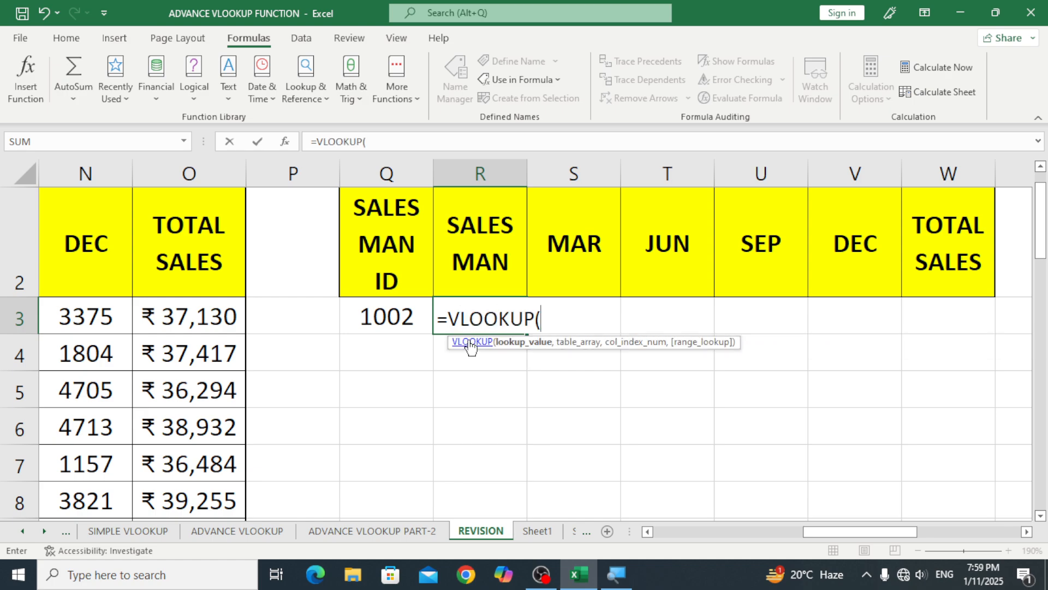
{"action": "left_click", "coordinate": [409, 317]}
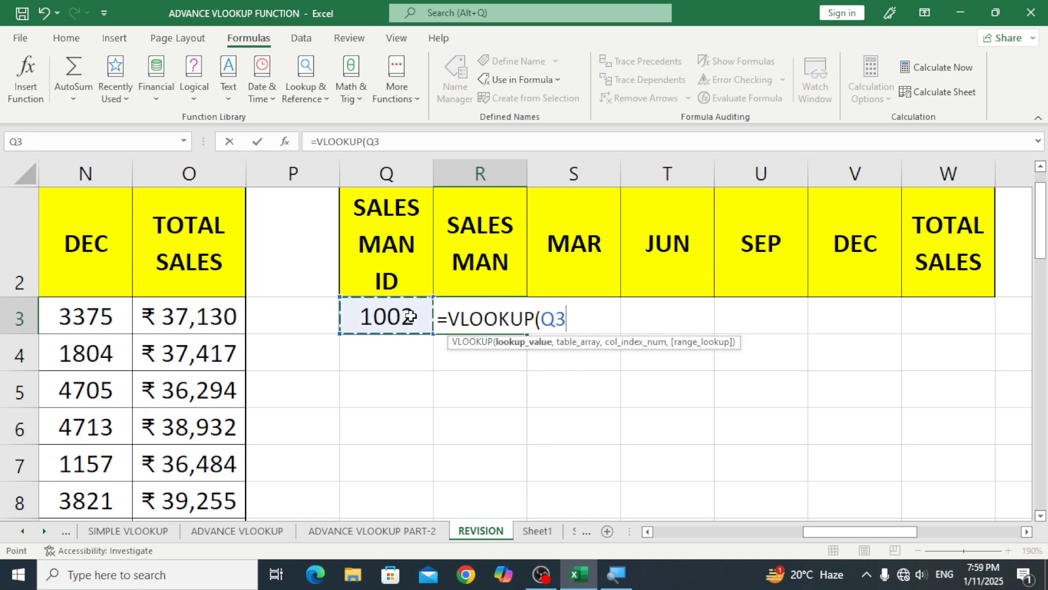
Add the named range SALESREPORT as the table array of the VLOOKUP in R3
{"action": "type", "text": ",S"}
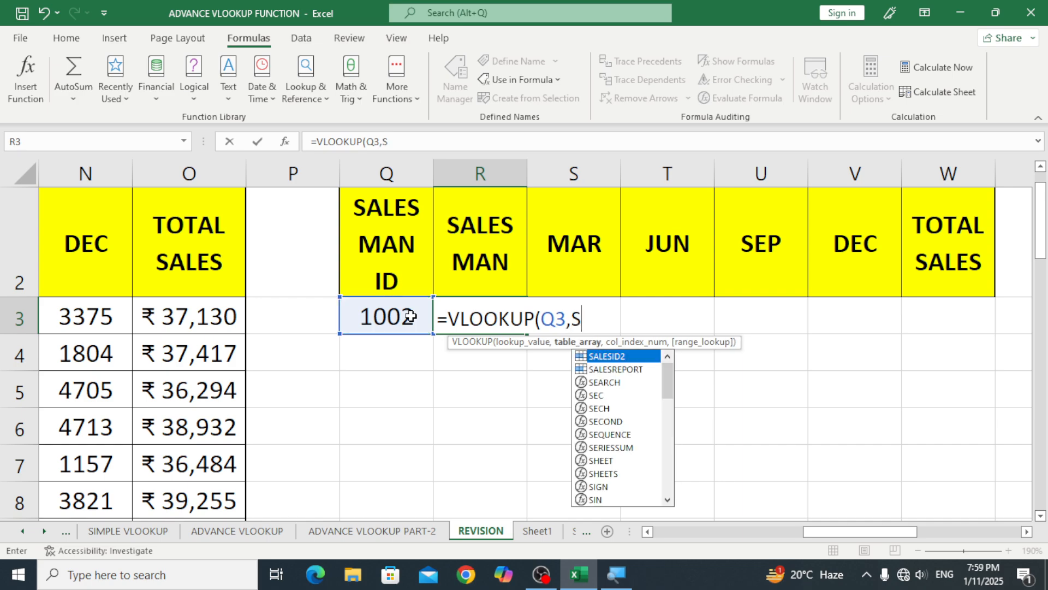
{"action": "type", "text": "ALES"}
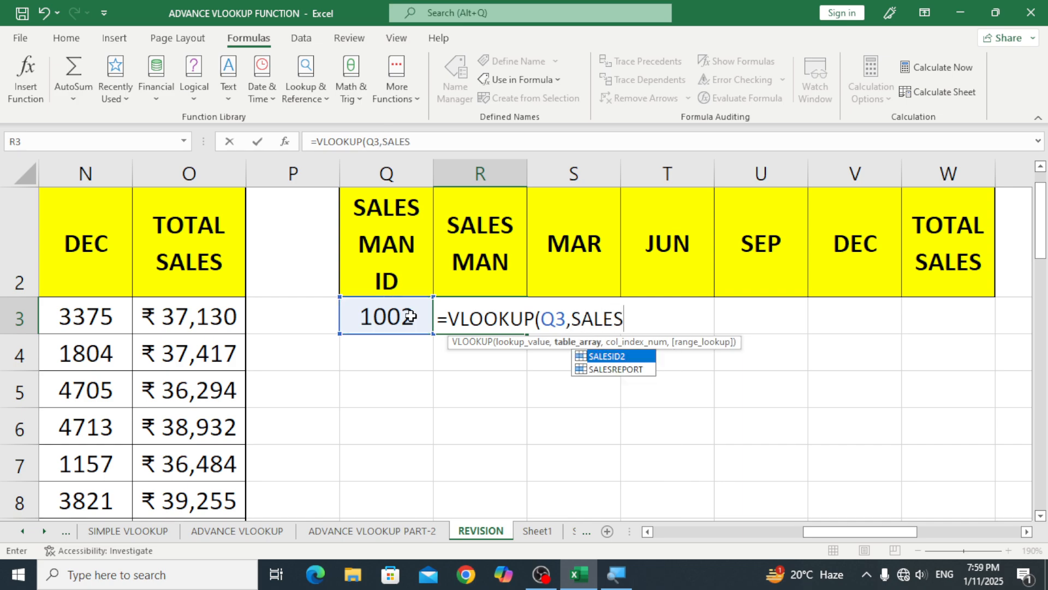
{"action": "key", "text": "Down"}
{"action": "key", "text": "Tab"}
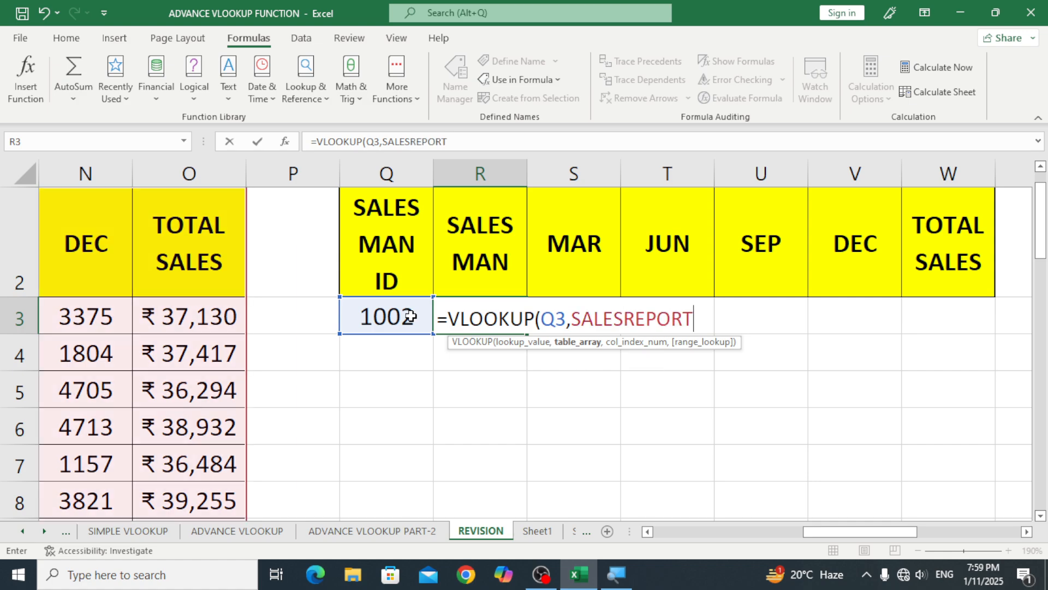
Complete the VLOOKUP in R3 with the column index array {2,5,8,11,14,15} and 0 for an exact match
{"action": "type", "text": ","}
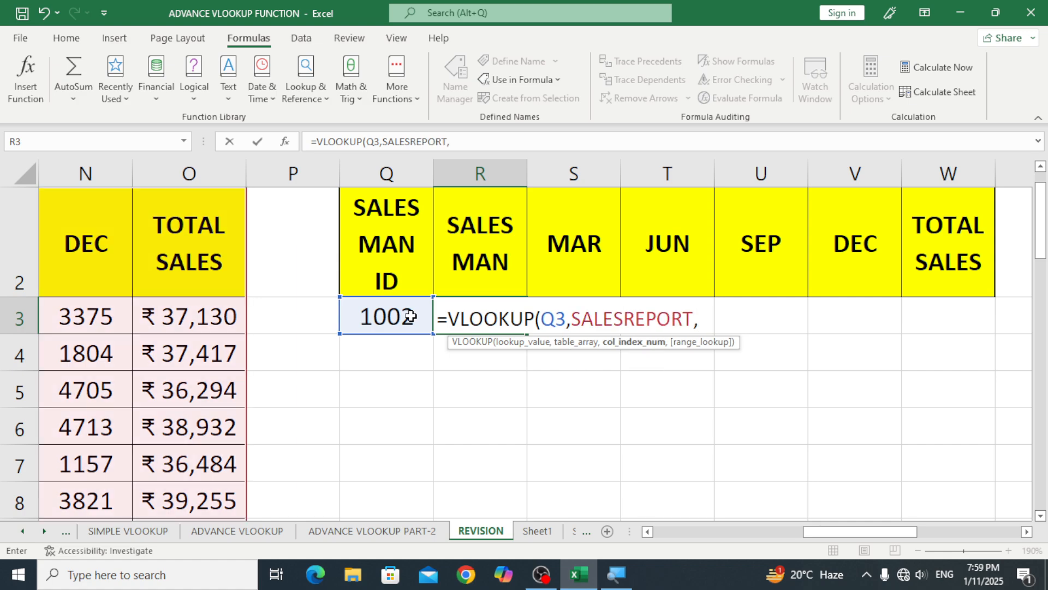
{"action": "type", "text": "{"}
{"action": "left_click_drag", "start_coordinate": [650, 344], "coordinate": [652, 381]}
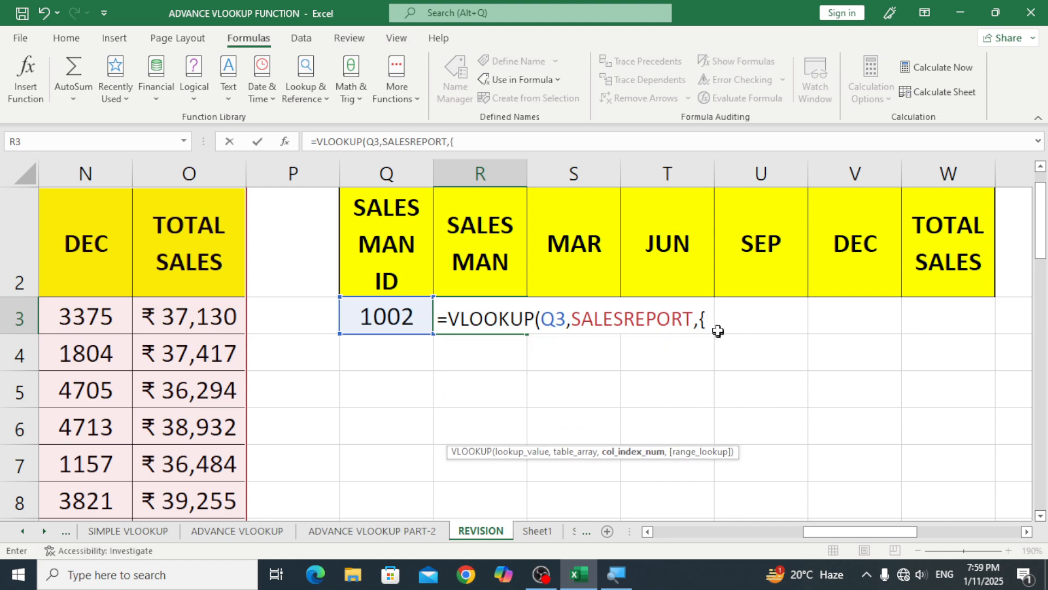
{"action": "key", "text": "Return"}
{"action": "left_click", "coordinate": [717, 232]}
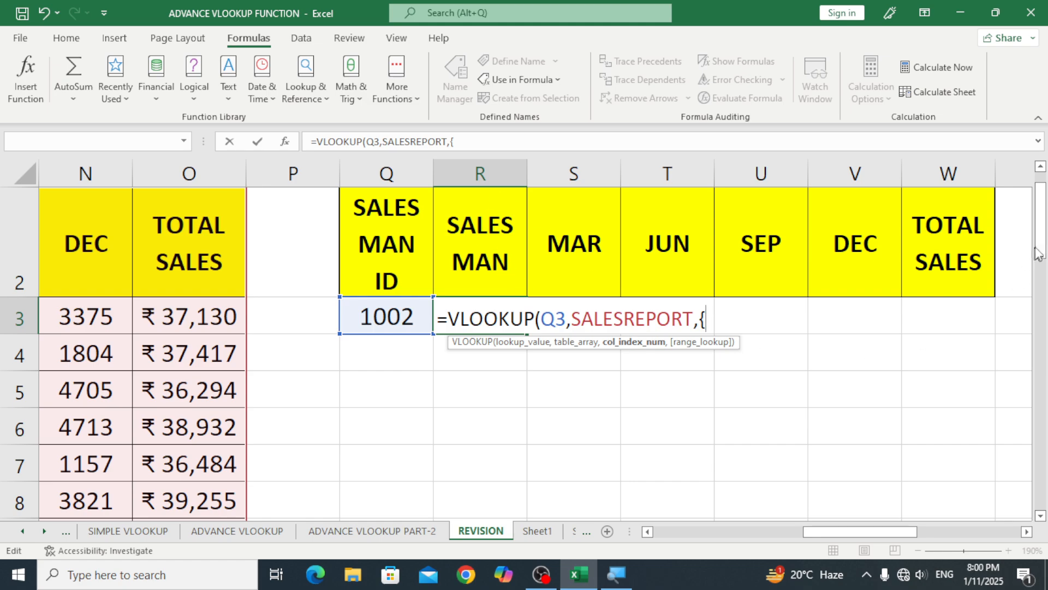
{"action": "left_click_drag", "start_coordinate": [1040, 254], "coordinate": [1040, 219]}
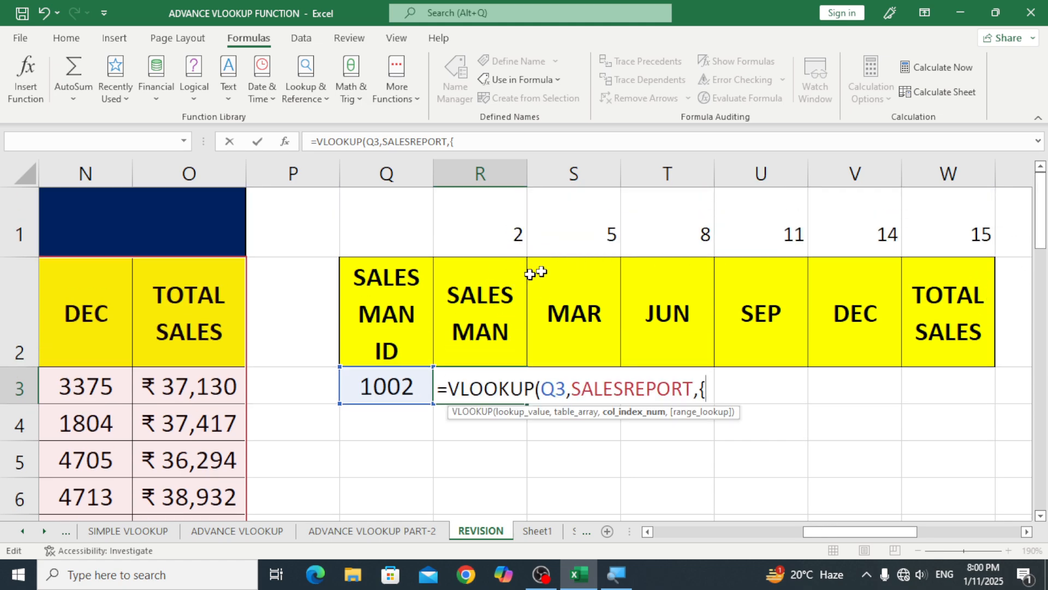
{"action": "type", "text": "2,5,"}
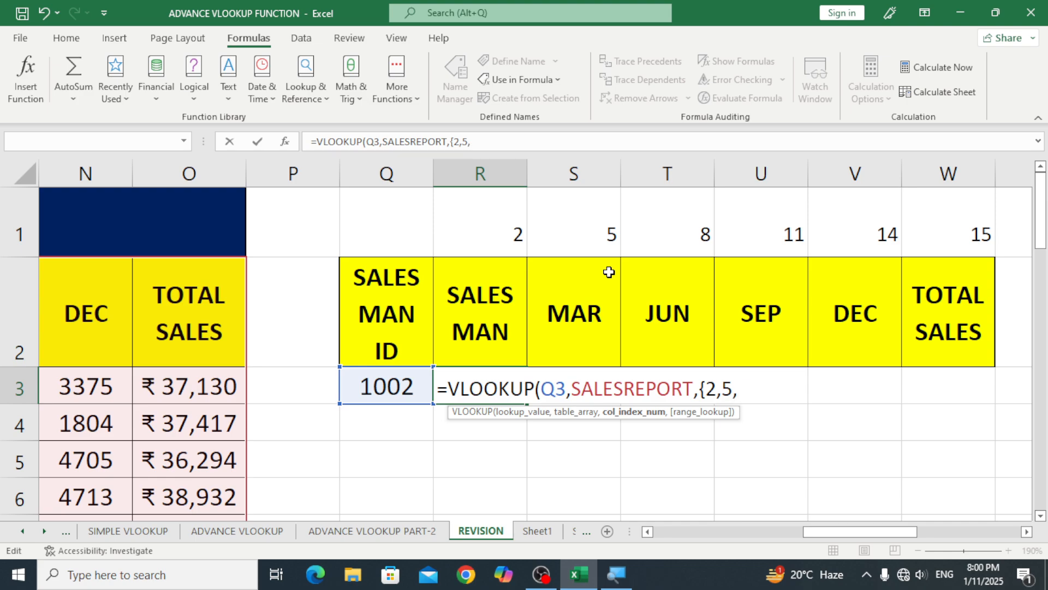
{"action": "type", "text": "8,11"}
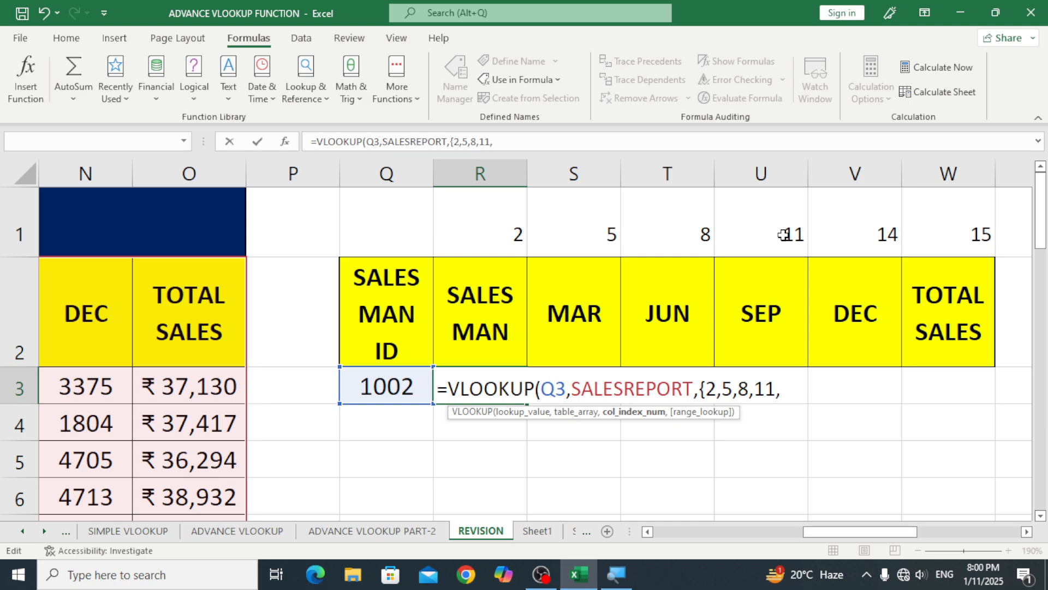
{"action": "type", "text": ",14,1"}
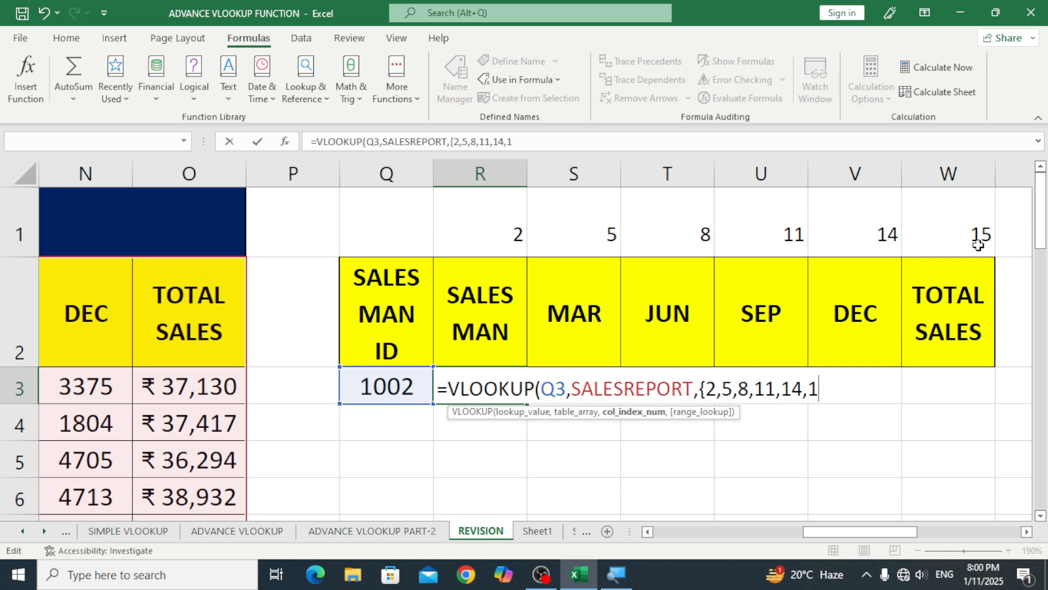
{"action": "type", "text": "5},0"}
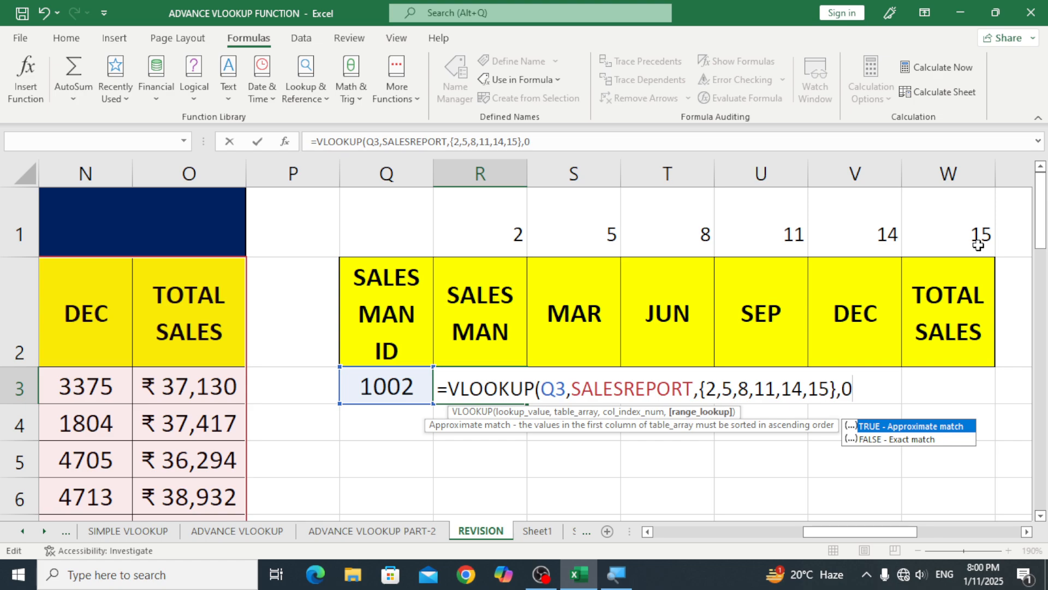
{"action": "key", "text": "Return"}
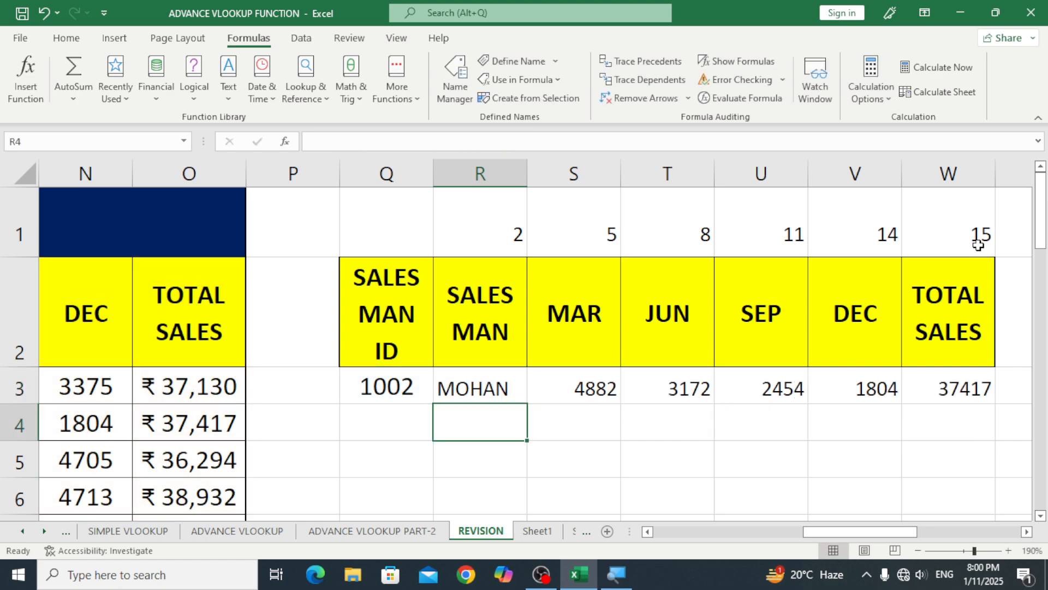
Check the array formula in R3 and change the lookup value in Q3 to 1003
{"action": "left_click", "coordinate": [474, 388]}
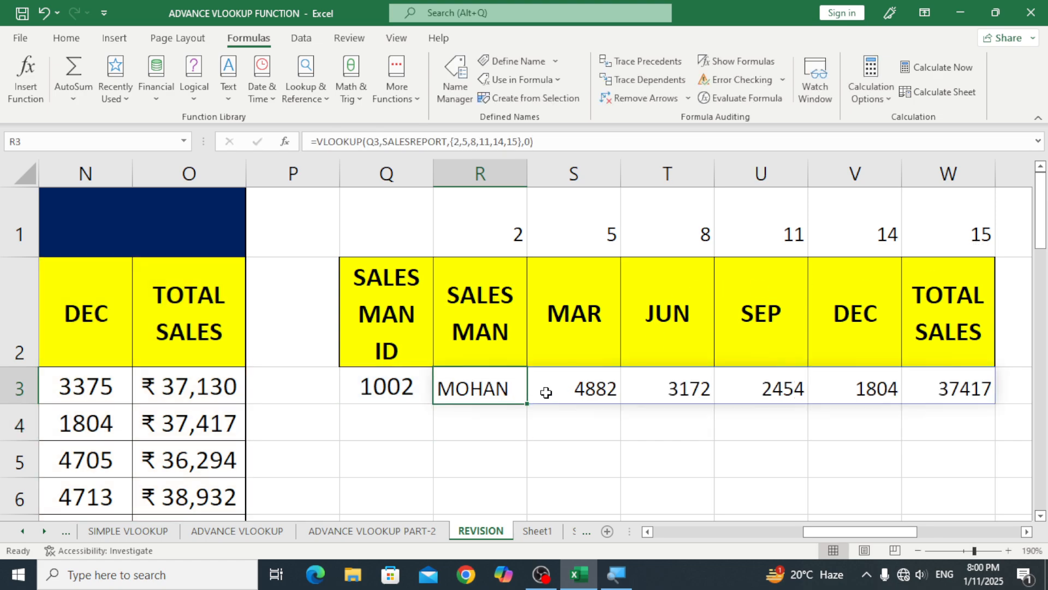
{"action": "left_click", "coordinate": [738, 444]}
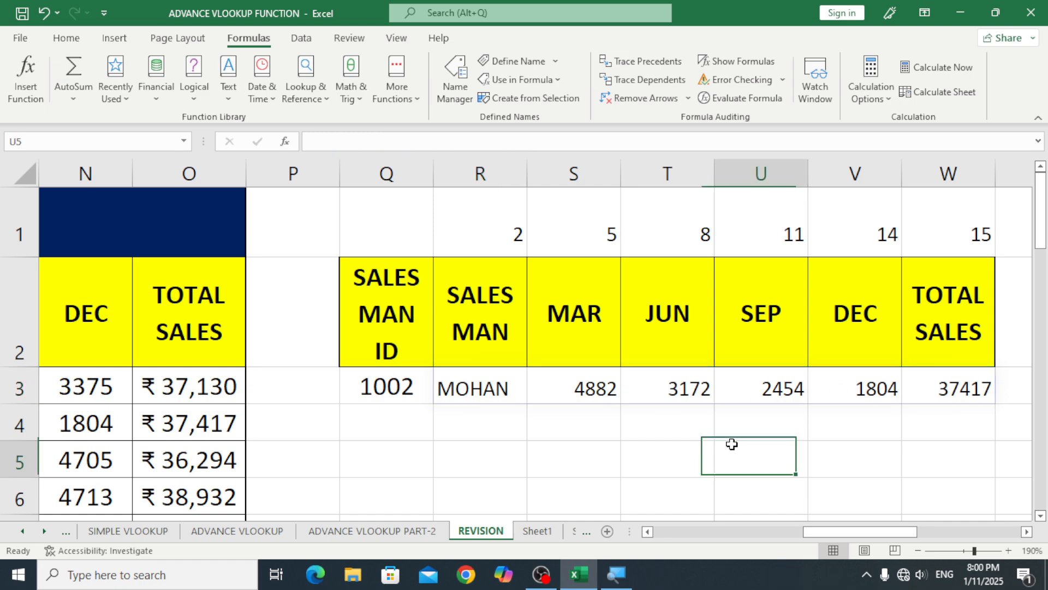
{"action": "left_click", "coordinate": [380, 386]}
{"action": "type", "text": "1"}
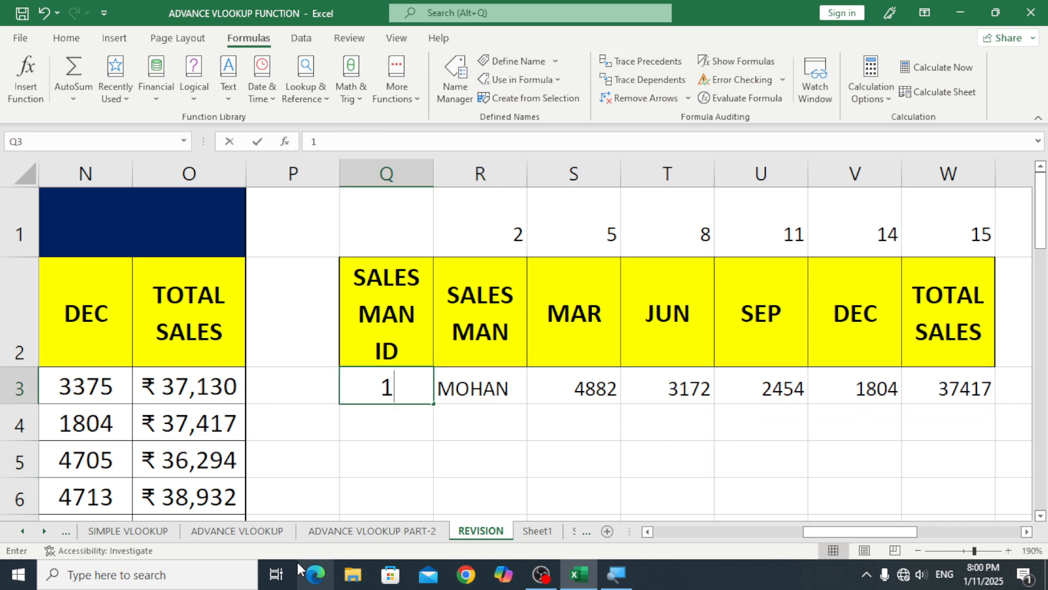
{"action": "type", "text": "003"}
{"action": "key", "text": "Return"}
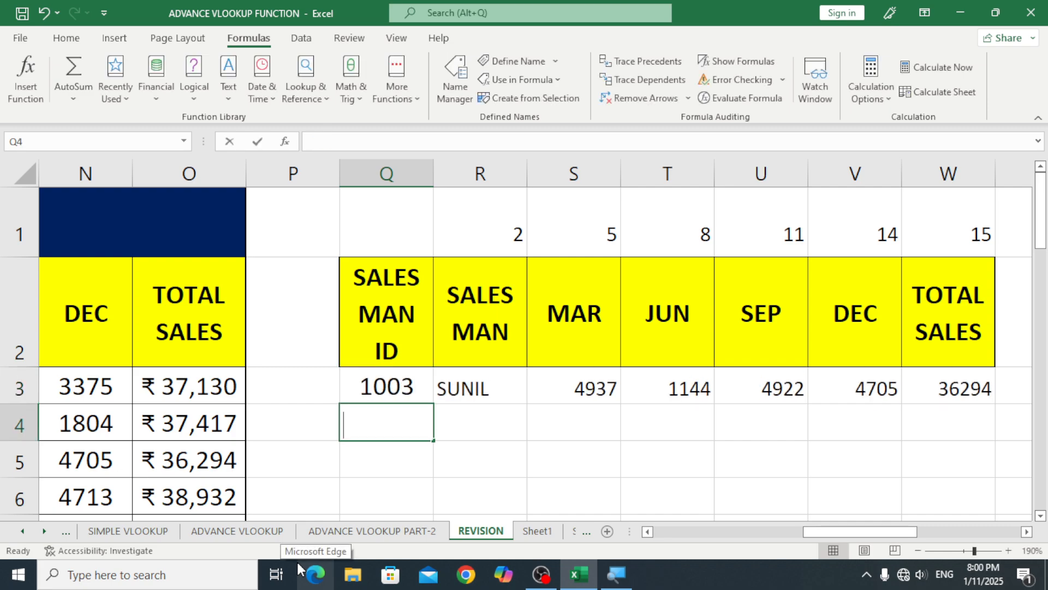
Change the lookup value in Q3 to 1005 to test the VLOOKUP on another record
{"action": "type", "text": "1"}
{"action": "key", "text": "Escape"}
{"action": "key", "text": "Up"}
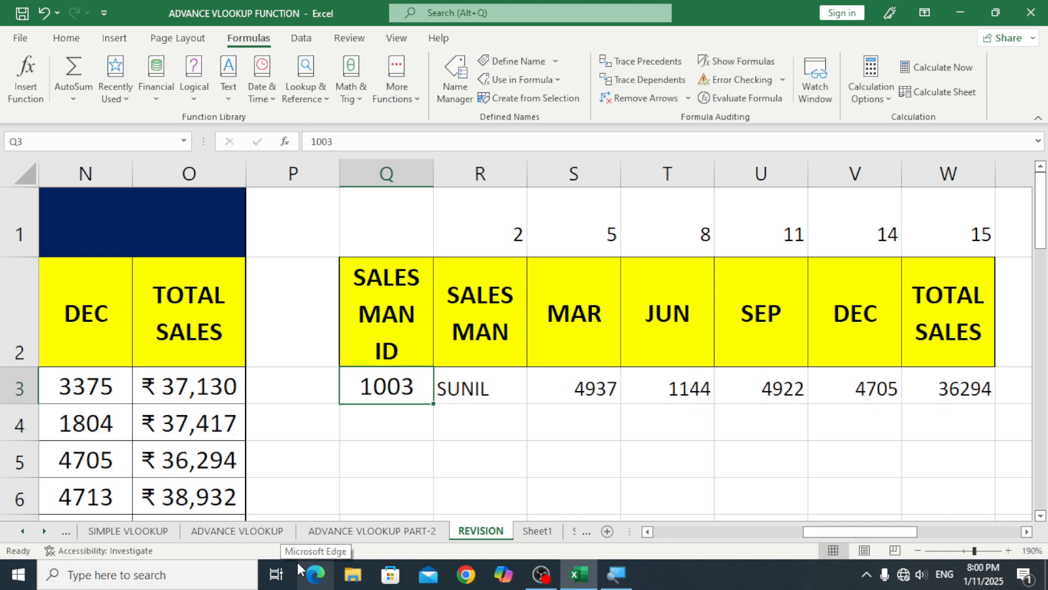
{"action": "type", "text": "1005"}
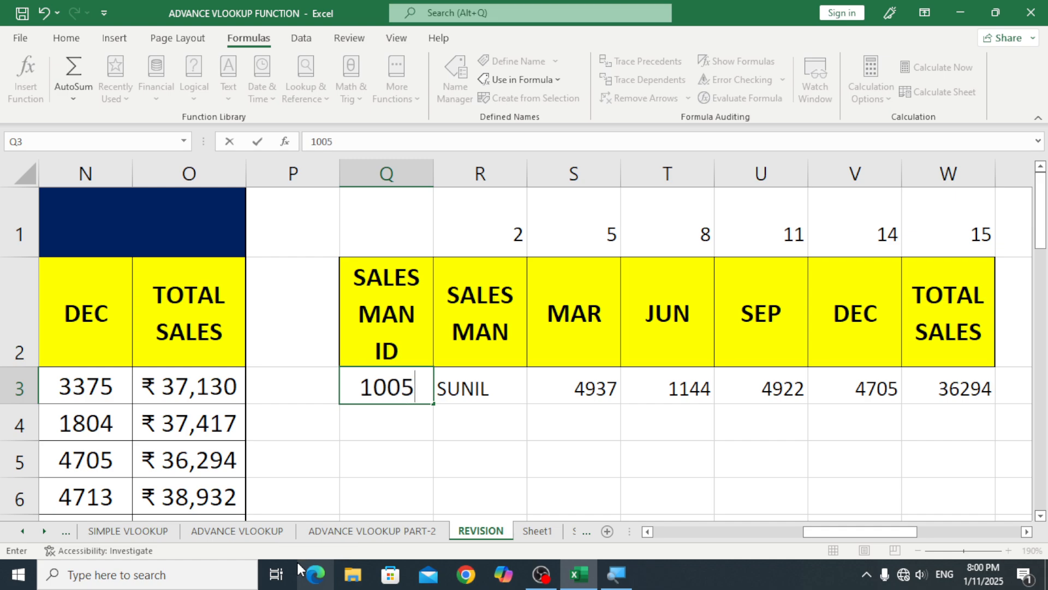
{"action": "key", "text": "Return"}
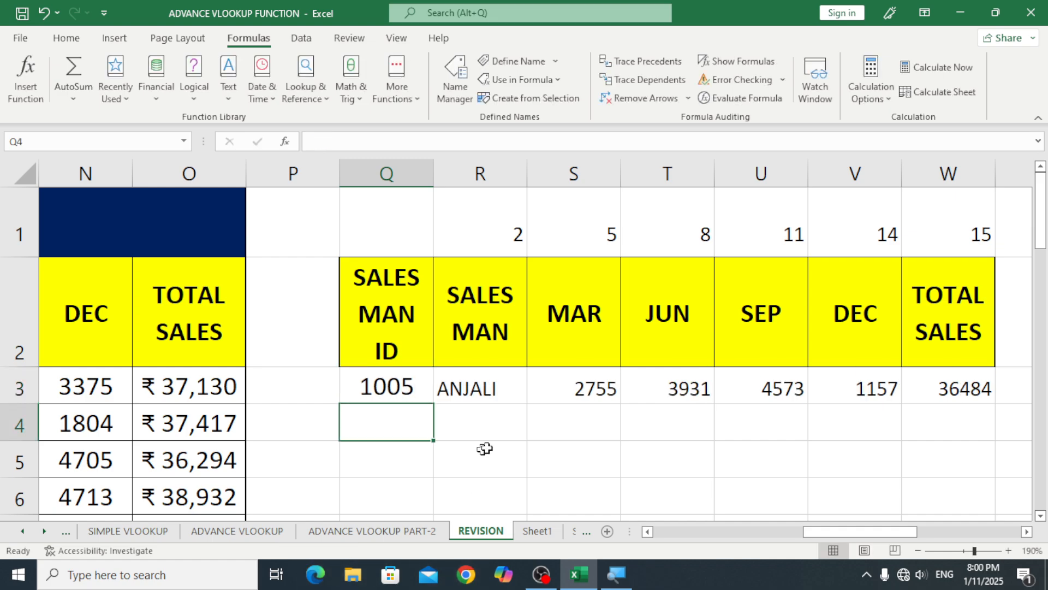
Set the salesman ID to look up in Q3 to 1006
{"action": "left_click", "coordinate": [491, 433]}
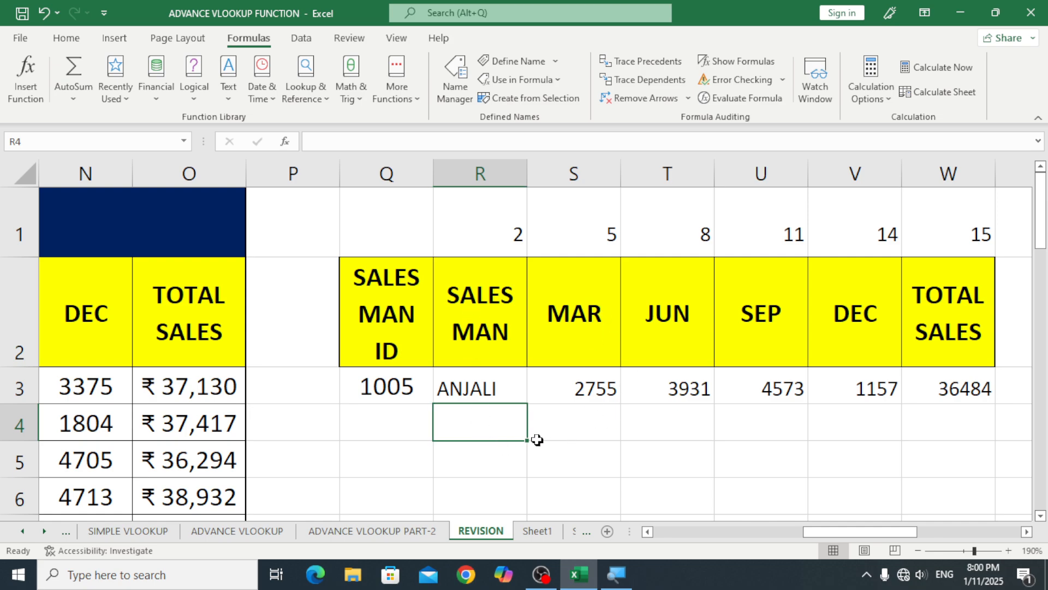
{"action": "left_click", "coordinate": [483, 333]}
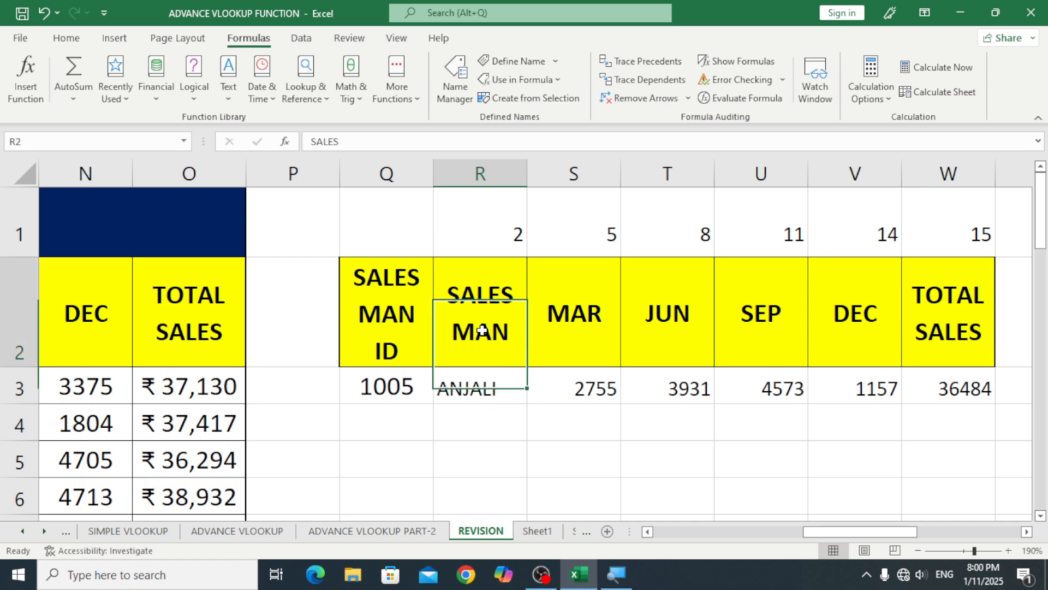
{"action": "left_click", "coordinate": [482, 431]}
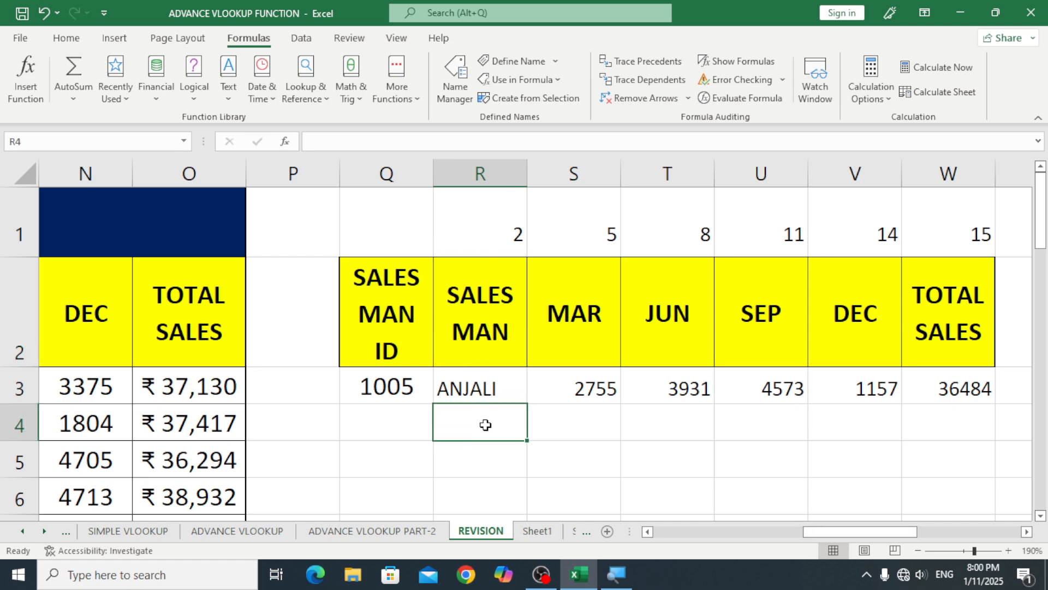
{"action": "left_click", "coordinate": [598, 429]}
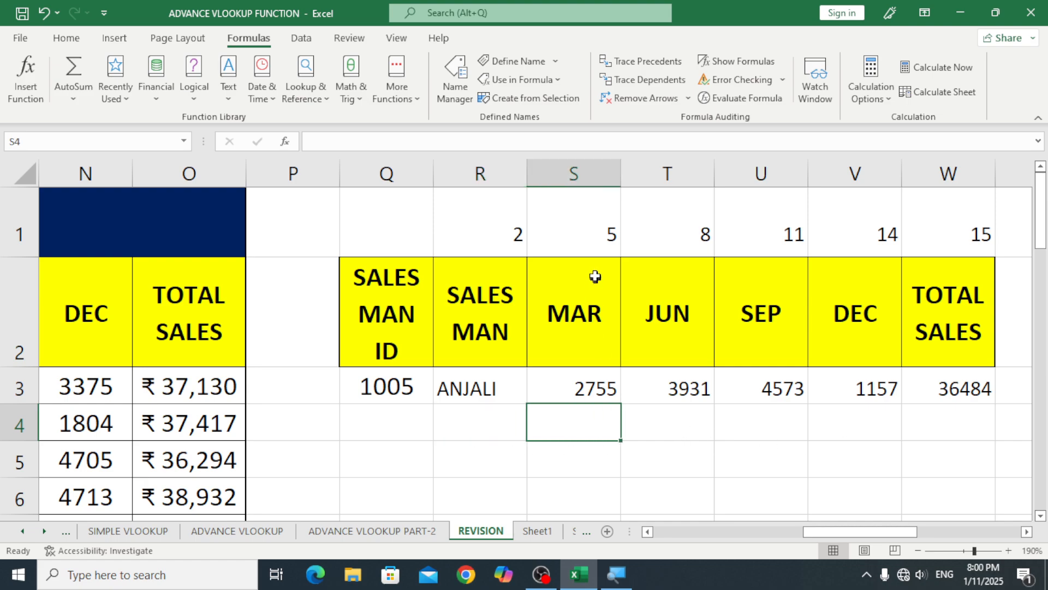
{"action": "left_click", "coordinate": [390, 390]}
{"action": "type", "text": "1006"}
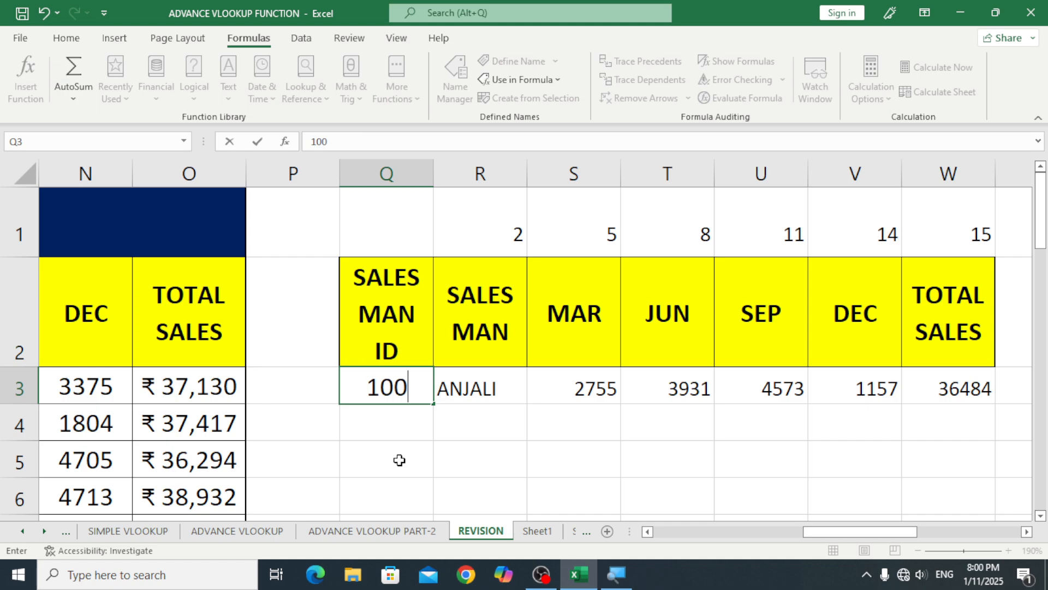
{"action": "key", "text": "Return"}
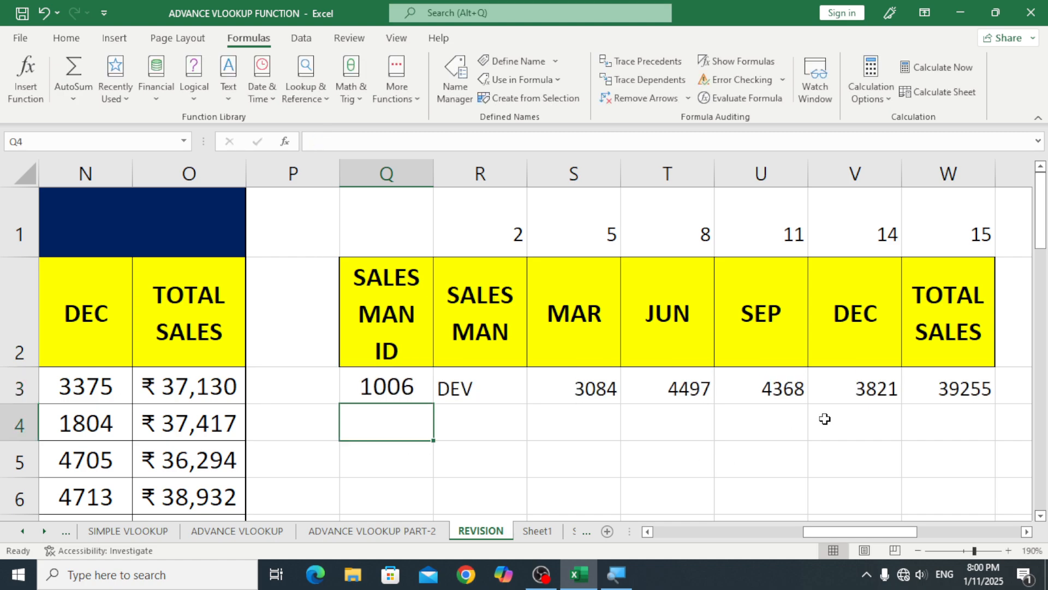
Zoom the sheet out to 98% and examine the salesman ID column of the SALES REPORT 2024 table
{"action": "left_click", "coordinate": [963, 550]}
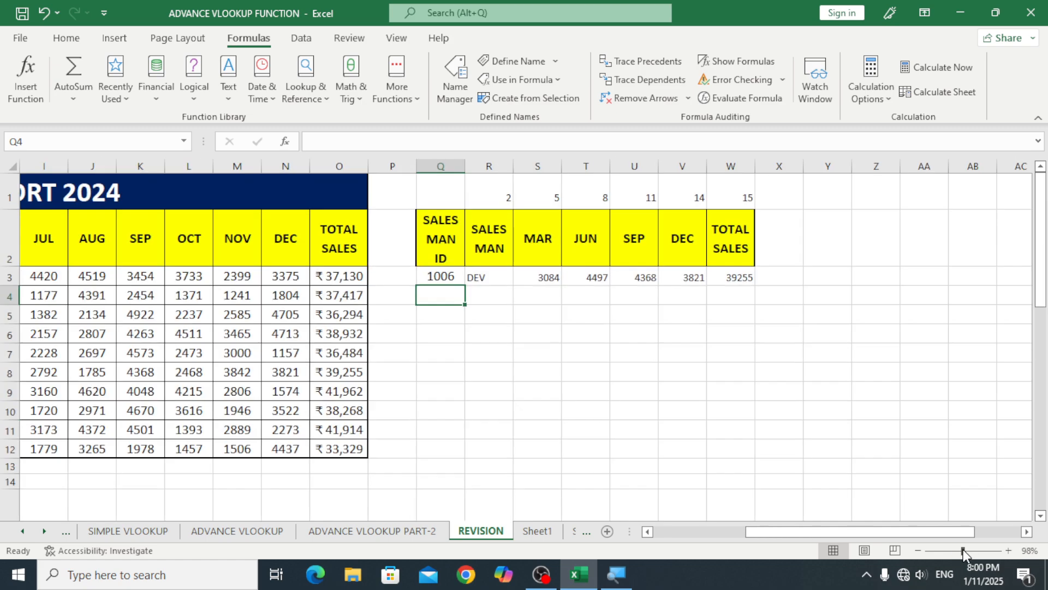
{"action": "left_click_drag", "start_coordinate": [795, 538], "coordinate": [703, 533]}
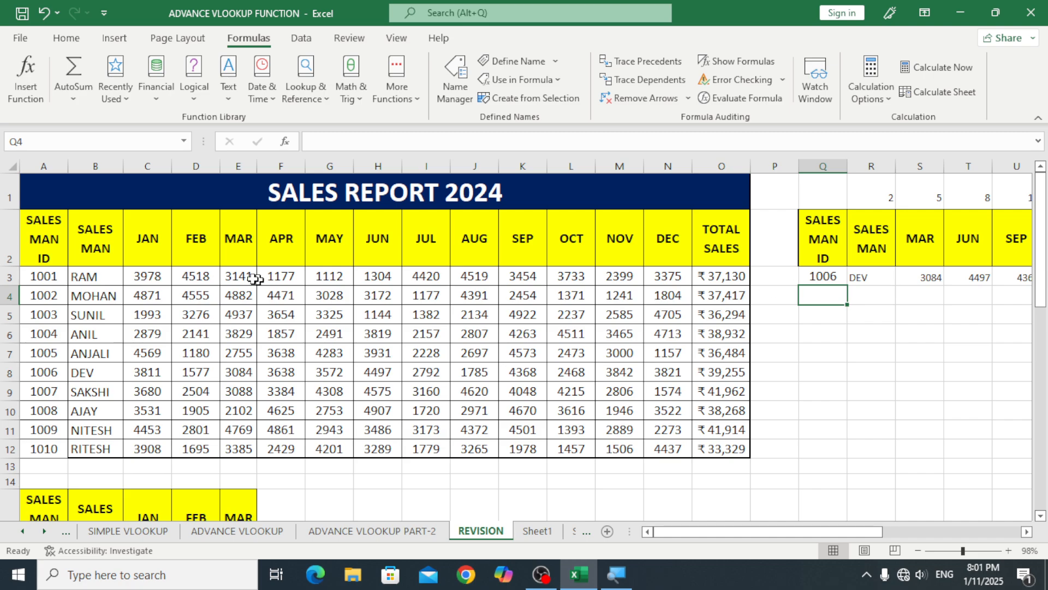
{"action": "left_click", "coordinate": [54, 275]}
{"action": "left_click", "coordinate": [42, 235]}
{"action": "left_click_drag", "start_coordinate": [732, 531], "coordinate": [597, 516]}
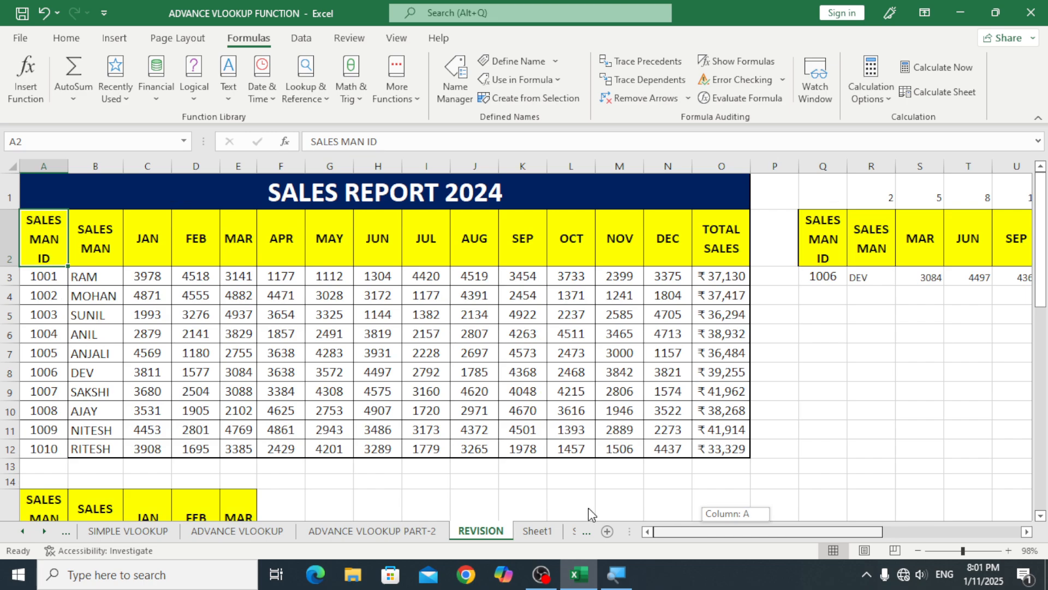
Return to the quarterly lookup table and review the ID in Q3 and the array VLOOKUP in R3
{"action": "left_click_drag", "start_coordinate": [591, 514], "coordinate": [913, 512]}
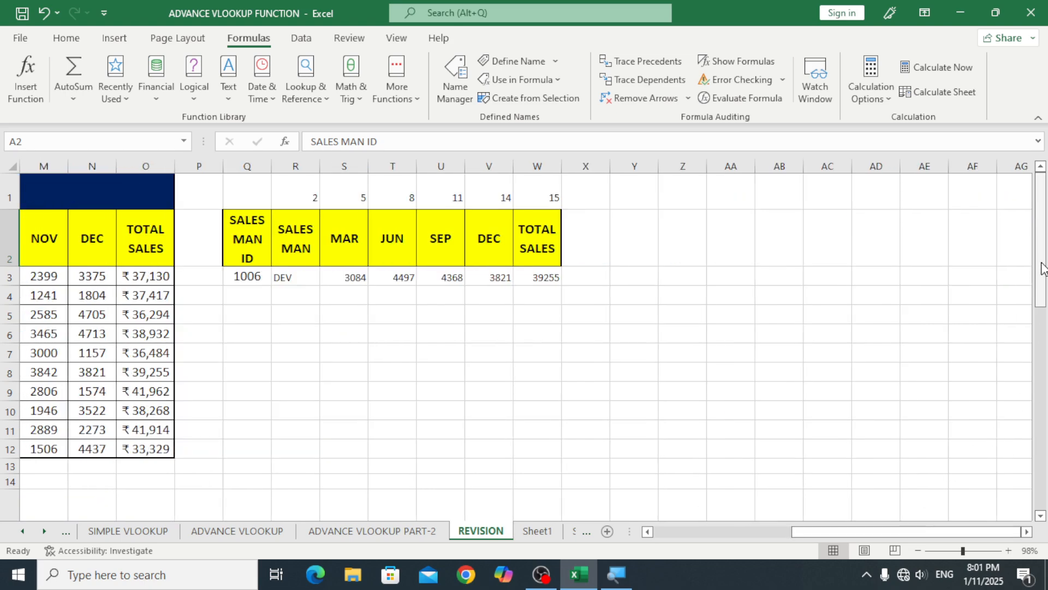
{"action": "left_click_drag", "start_coordinate": [1040, 267], "coordinate": [1043, 228]}
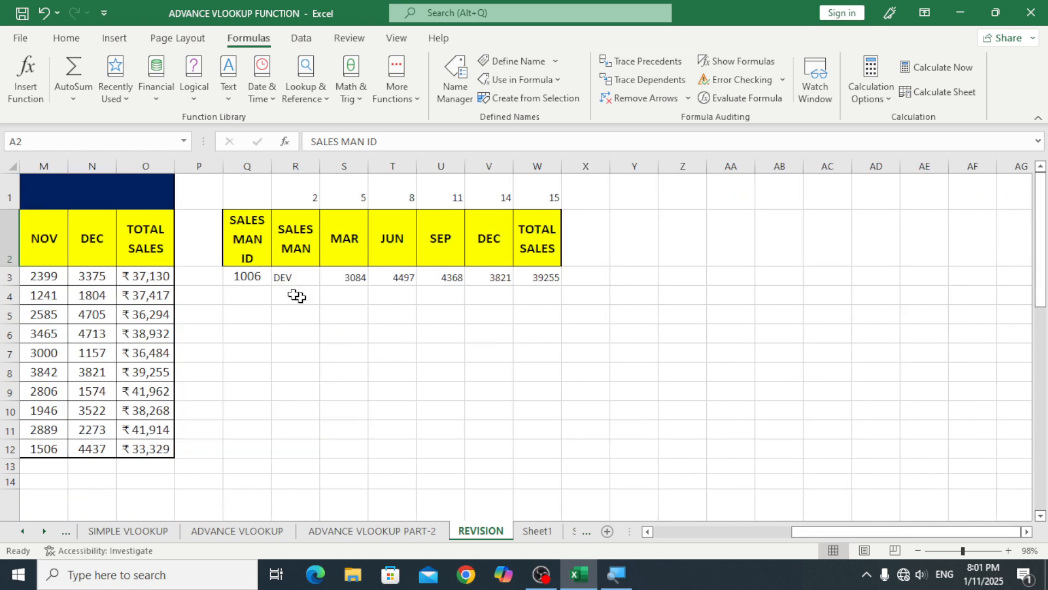
{"action": "left_click", "coordinate": [251, 276]}
{"action": "left_click", "coordinate": [299, 281]}
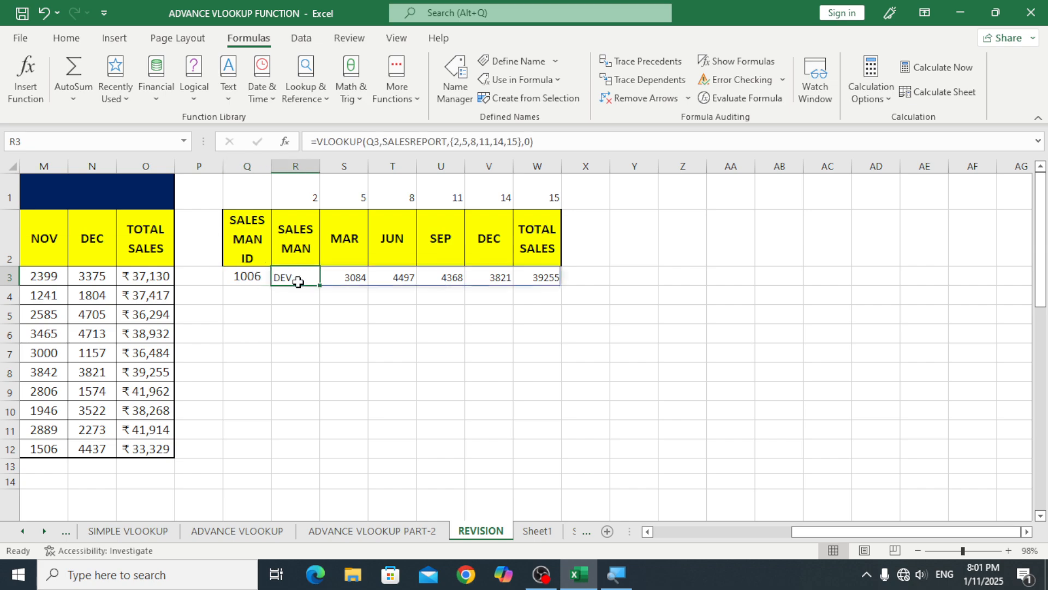
{"action": "left_click", "coordinate": [286, 319]}
{"action": "left_click", "coordinate": [251, 275]}
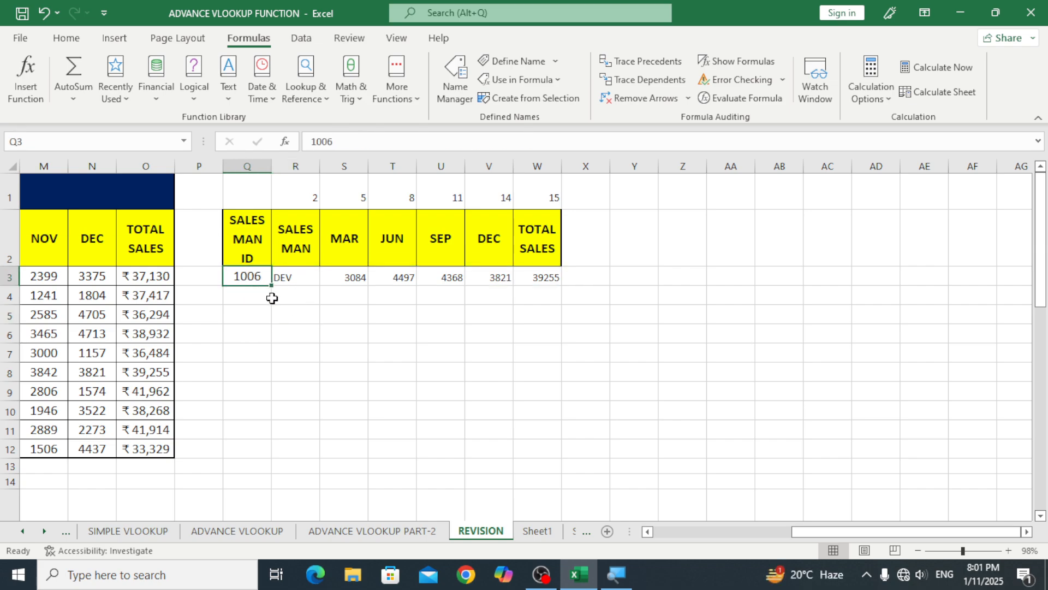